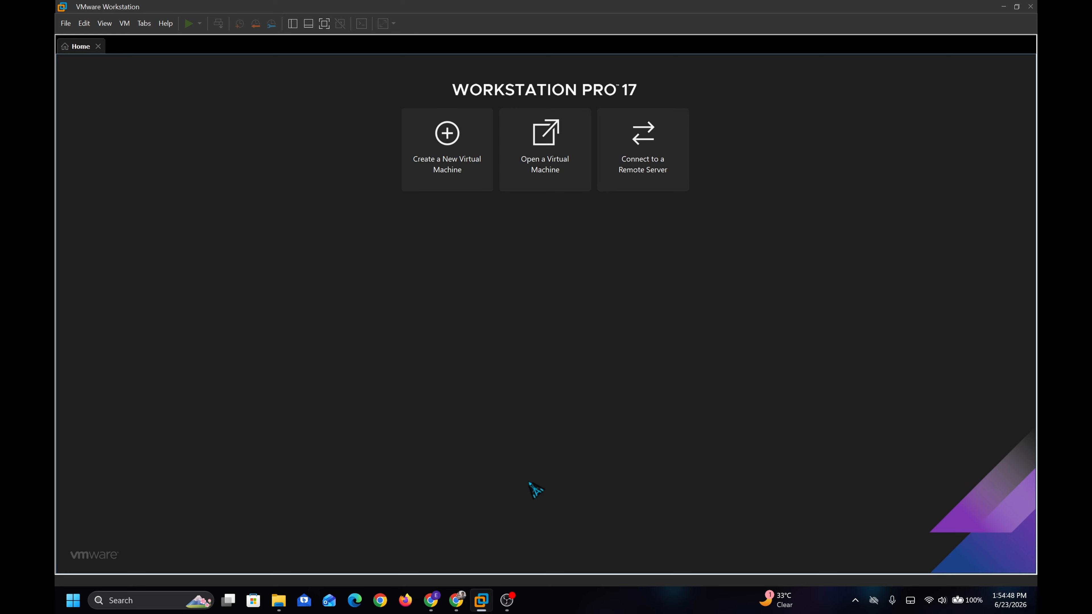
Start a Typical new VM, installing the OS later, with Microsoft Windows / Windows 11 x64 as guest
click(449, 176)
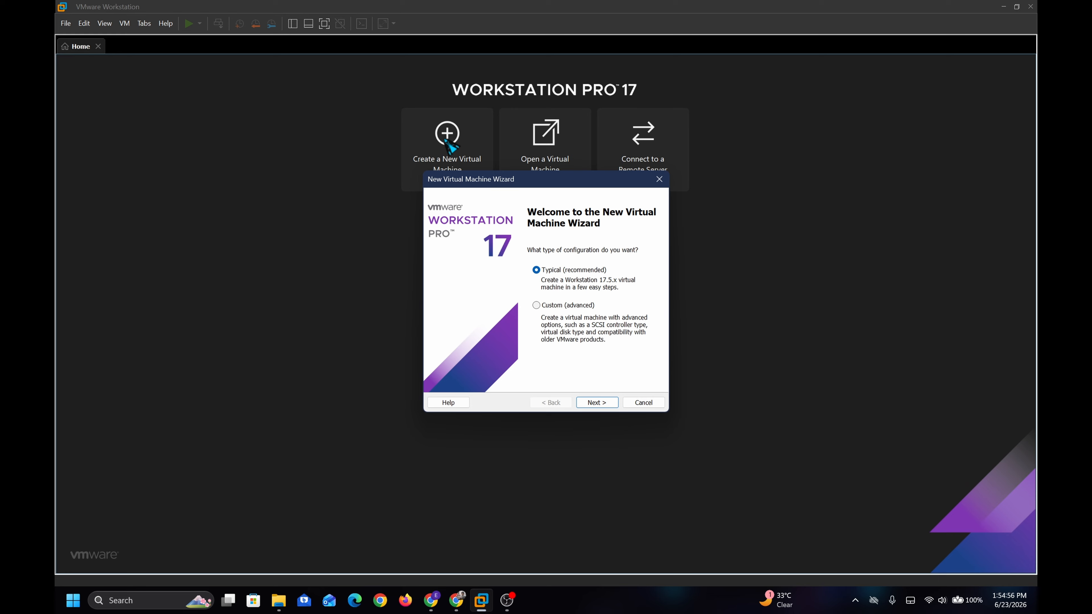
click(609, 403)
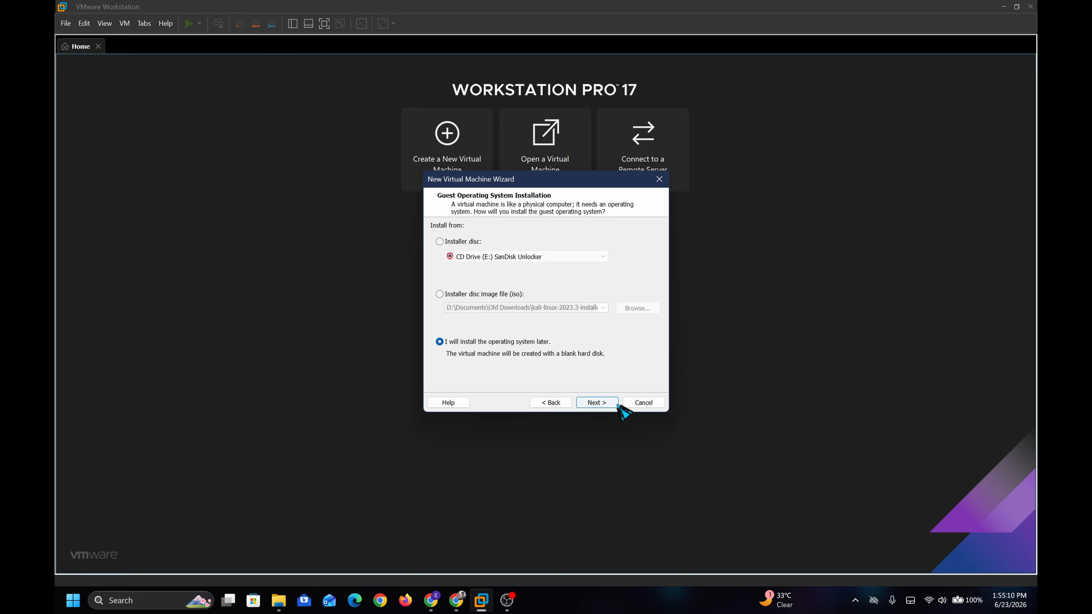
click(592, 404)
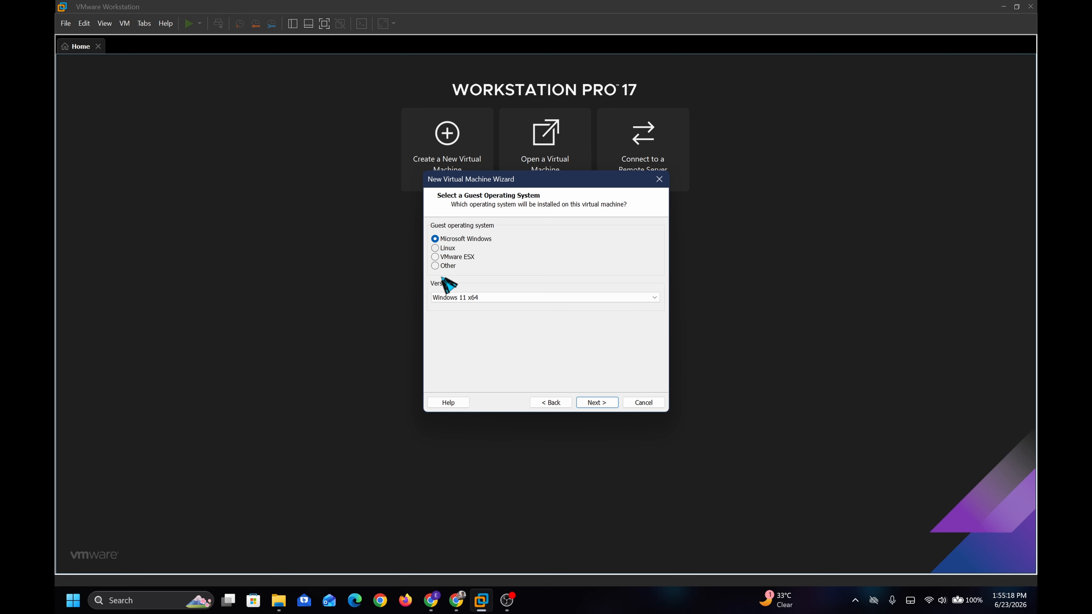
click(511, 297)
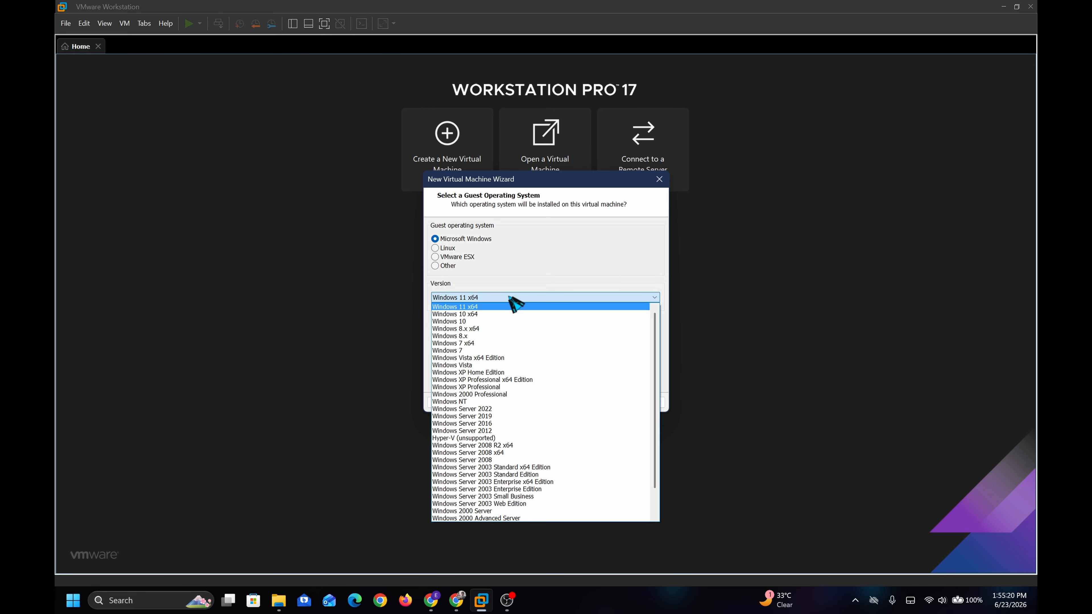
scroll(526, 487, down, 2)
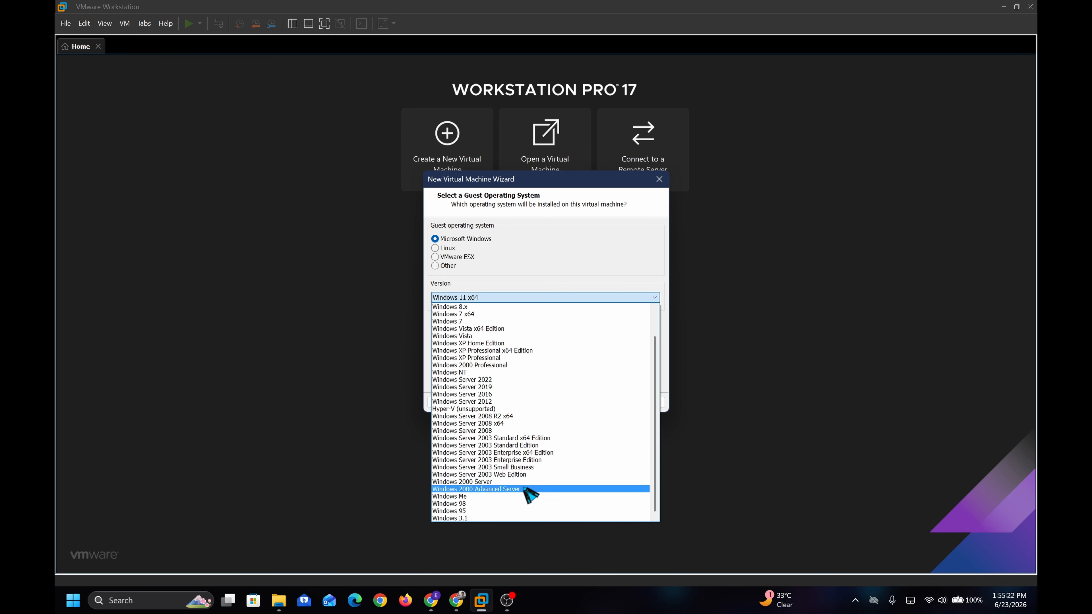
scroll(509, 514, up, 2)
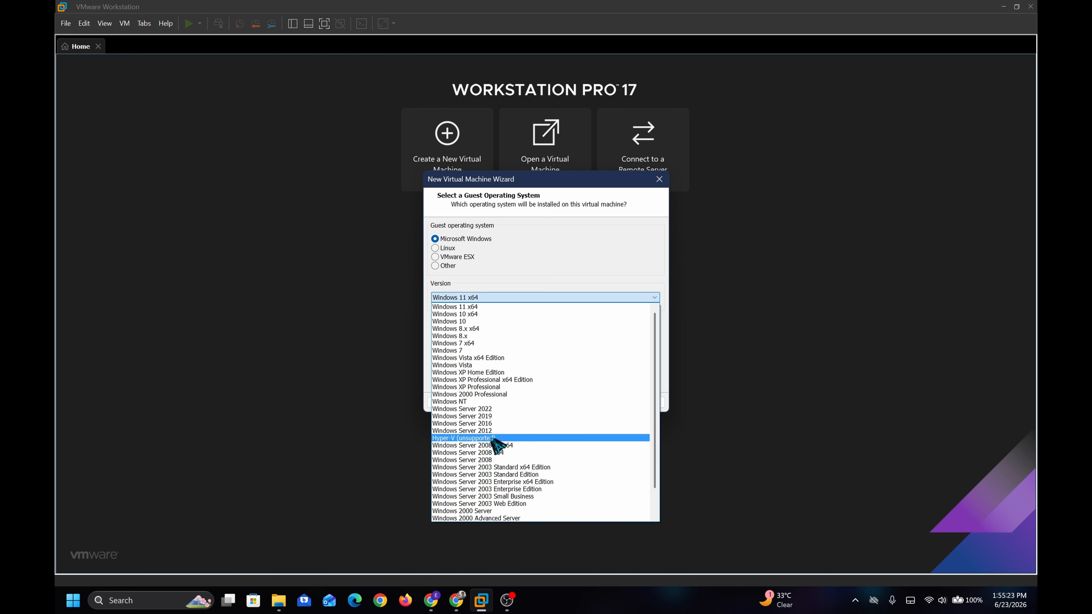
click(511, 306)
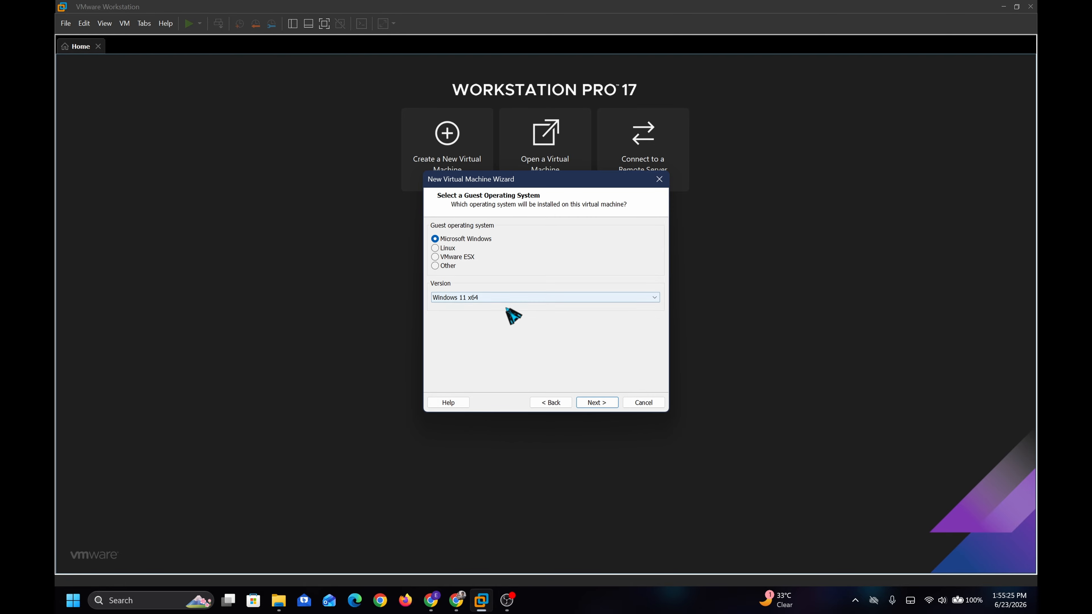
click(608, 405)
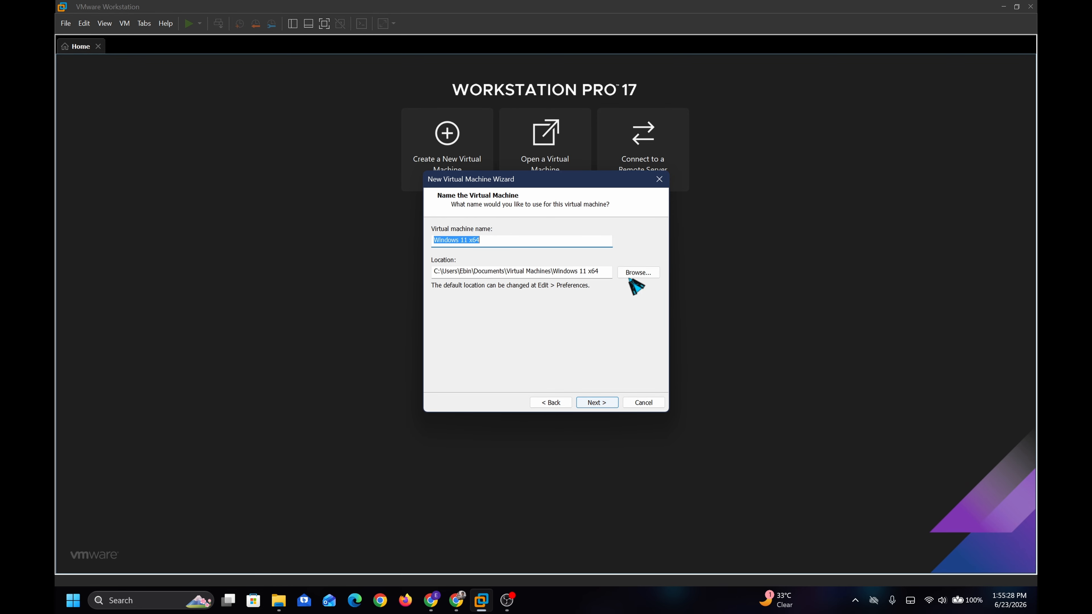
Set the VM's location to D:\Virtual Machines and accept the name
click(638, 273)
scroll(519, 292, down, 3)
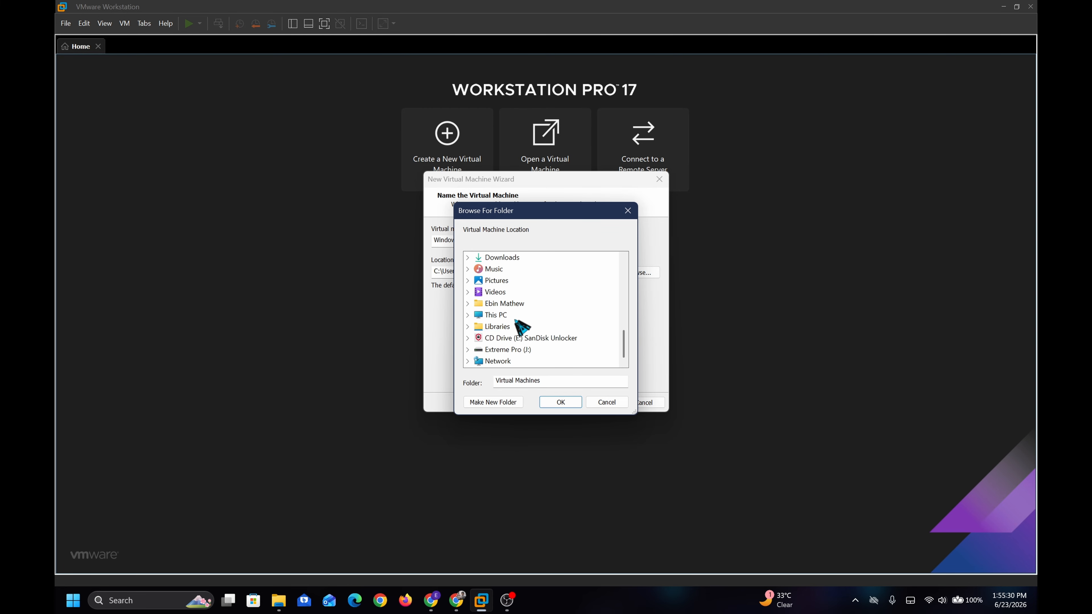
click(499, 313)
click(494, 295)
click(500, 308)
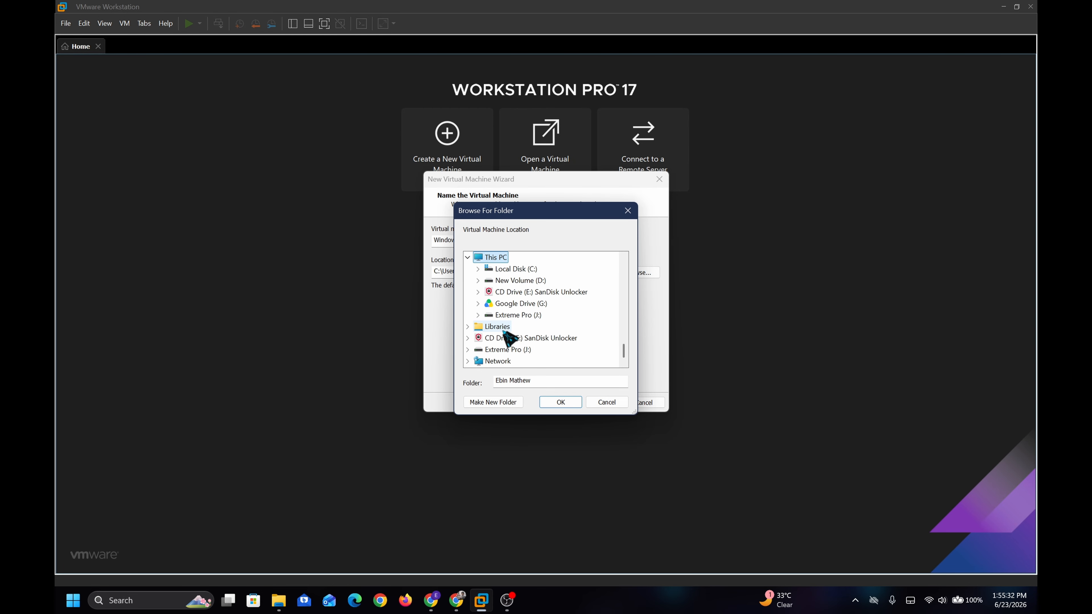
click(522, 284)
scroll(529, 332, down, 1)
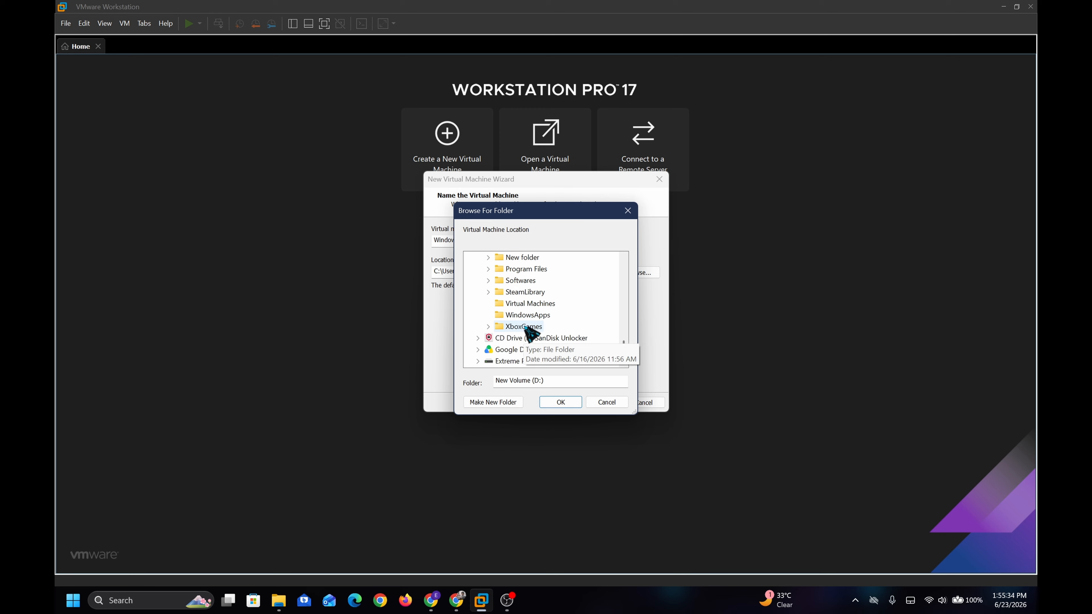
scroll(535, 271, down, 2)
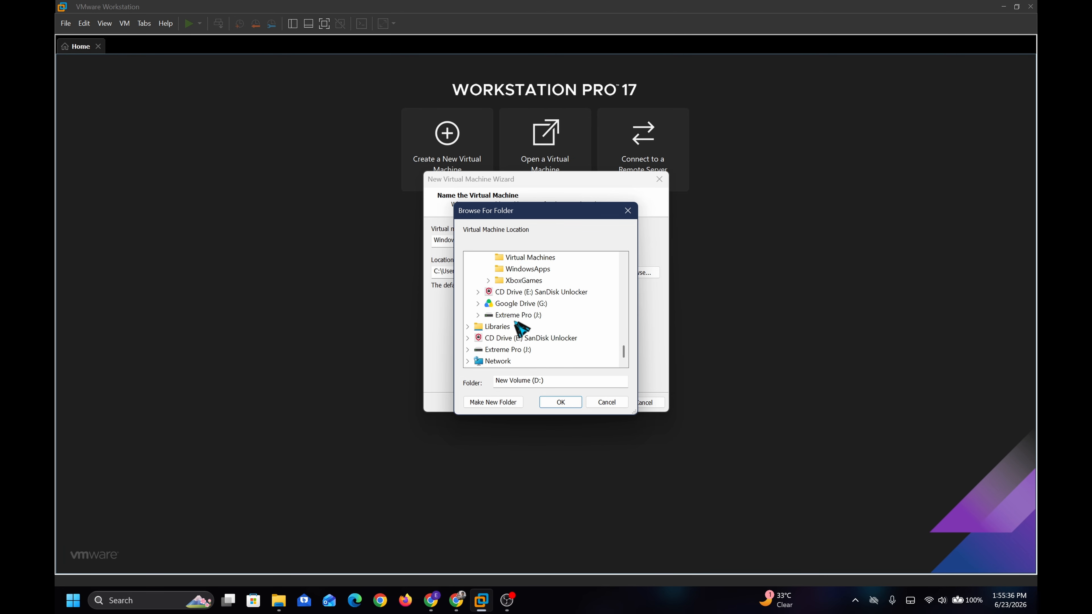
click(533, 258)
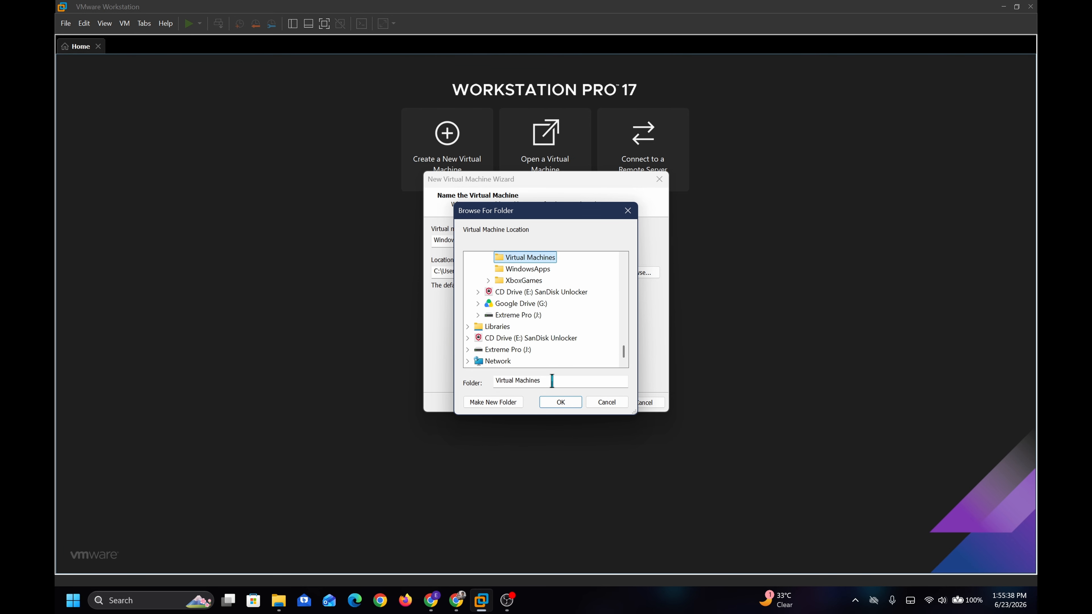
click(559, 403)
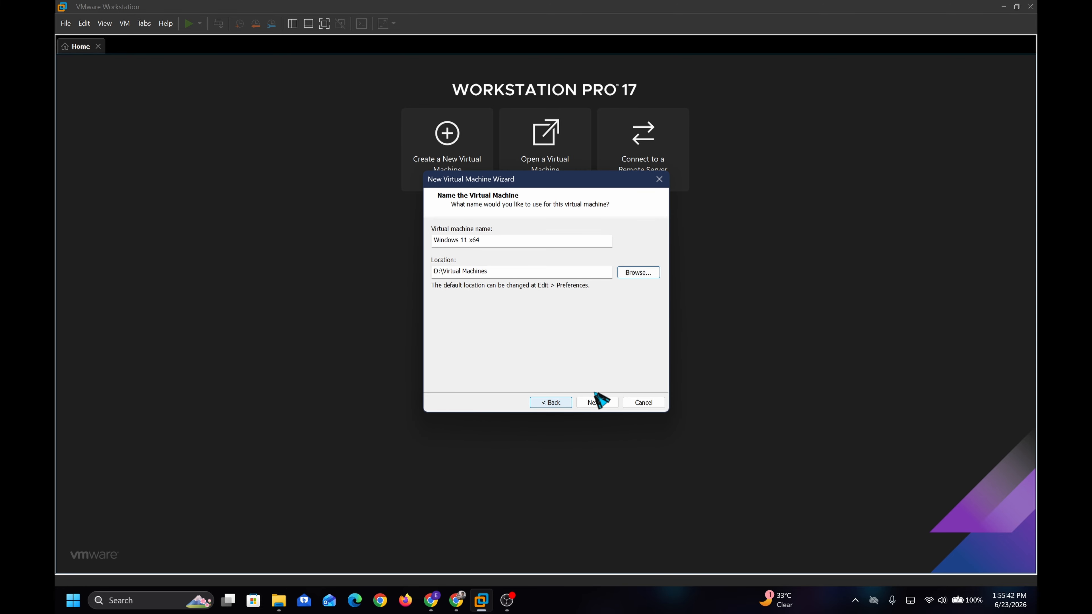
click(607, 403)
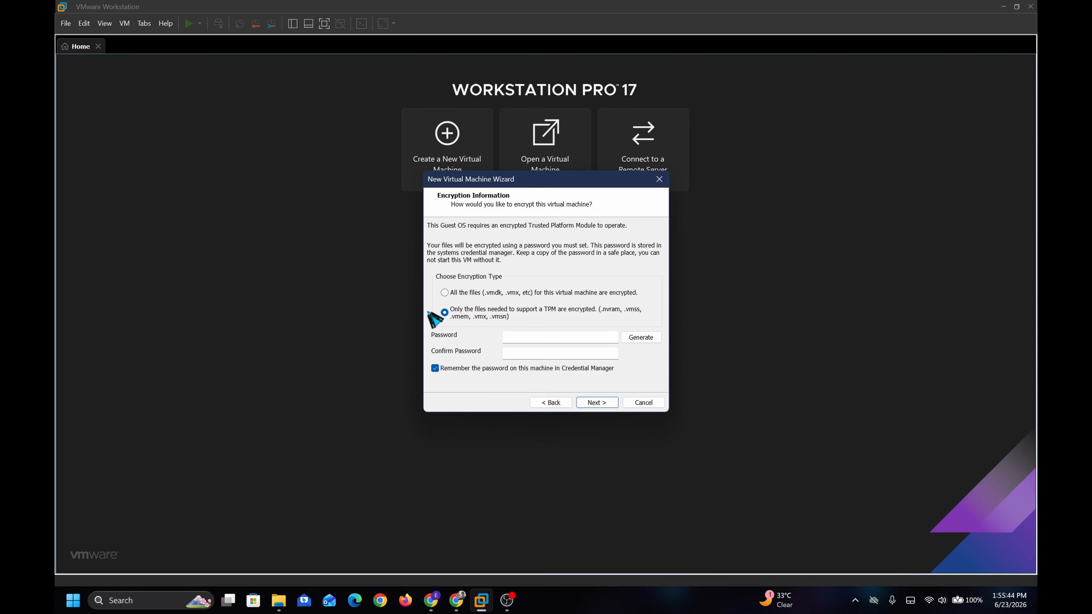
Enter and confirm an encryption password for the VM
click(524, 337)
text(123456)
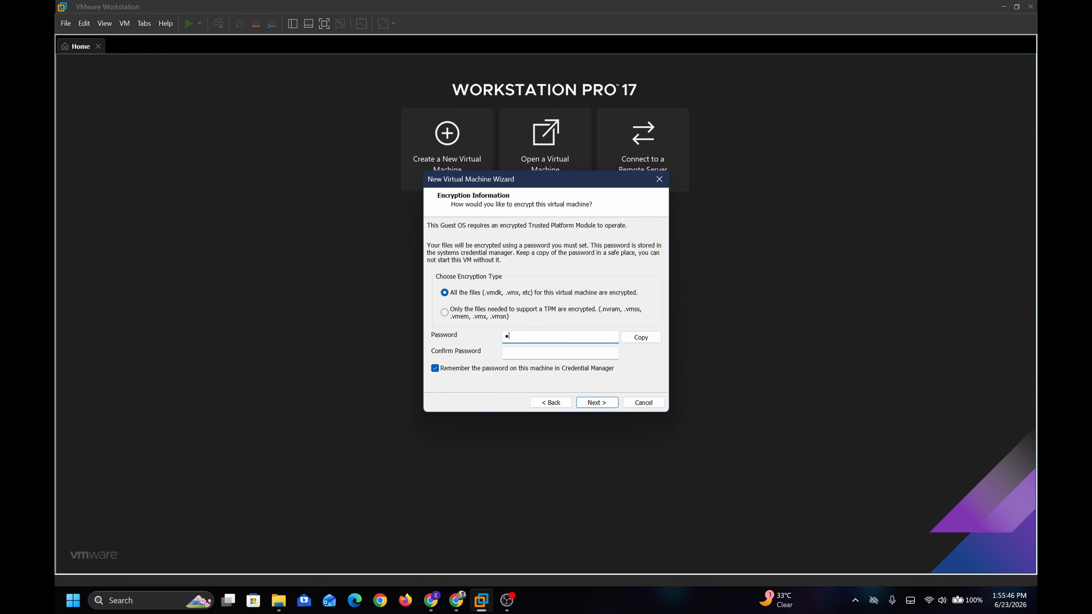
text(78)
key(Tab)
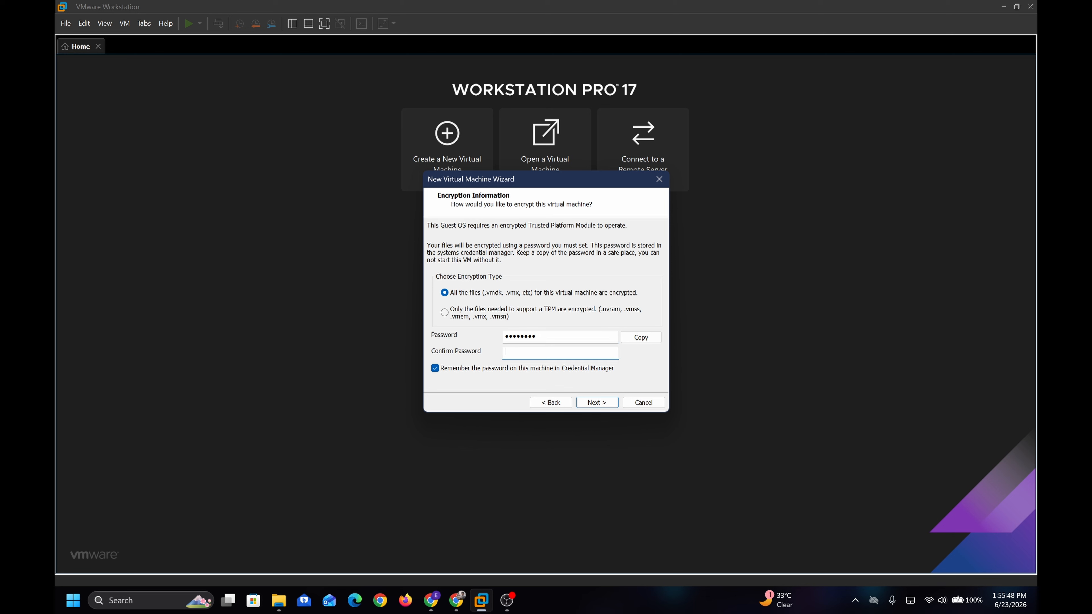
text(12345678)
click(595, 407)
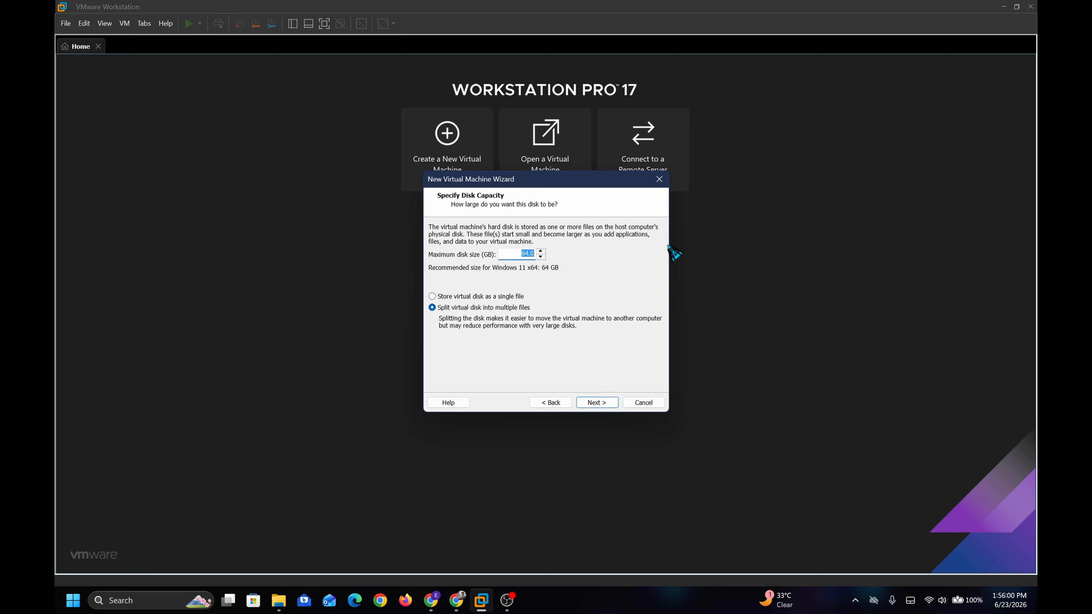
Set the virtual disk to 200 GB stored as a single file
text(200)
click(482, 297)
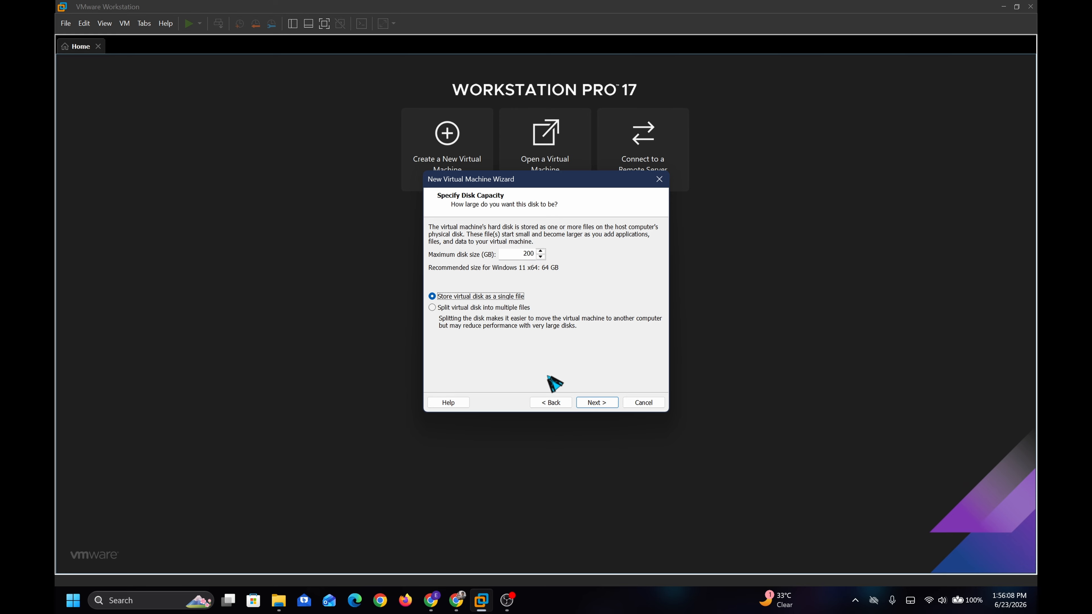
click(591, 402)
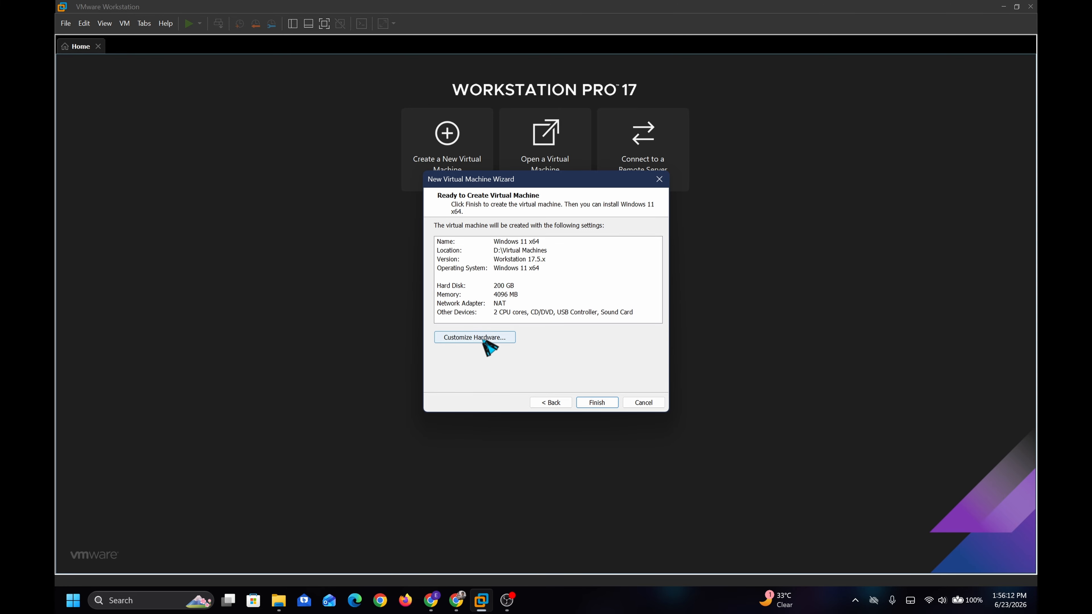
In Customize Hardware, set memory to 16 GB and processors to 4 × 4 cores (16 total)
click(486, 338)
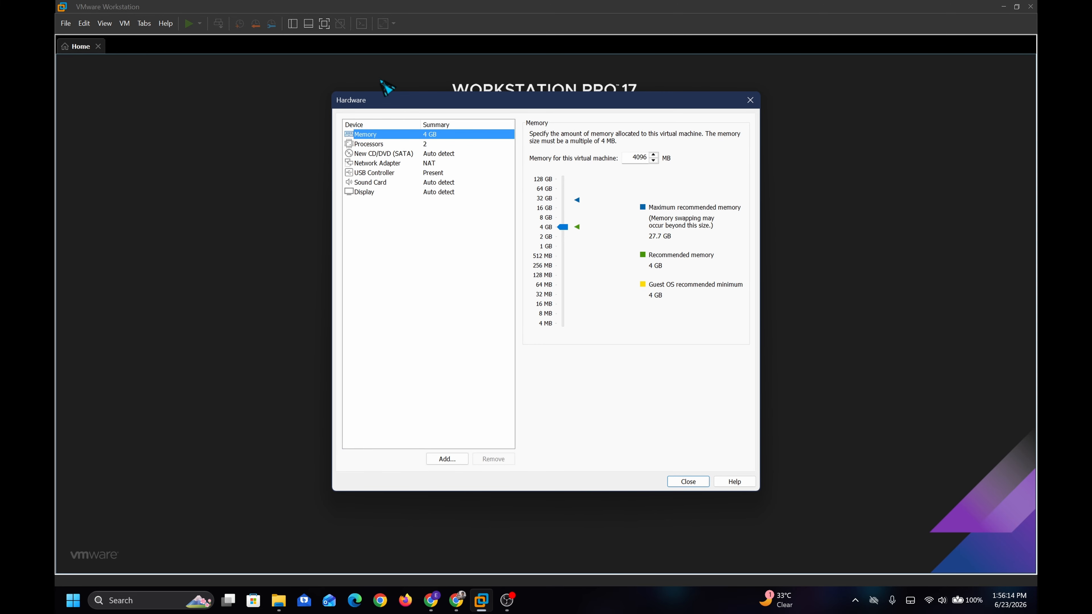
drag(562, 227, 561, 207)
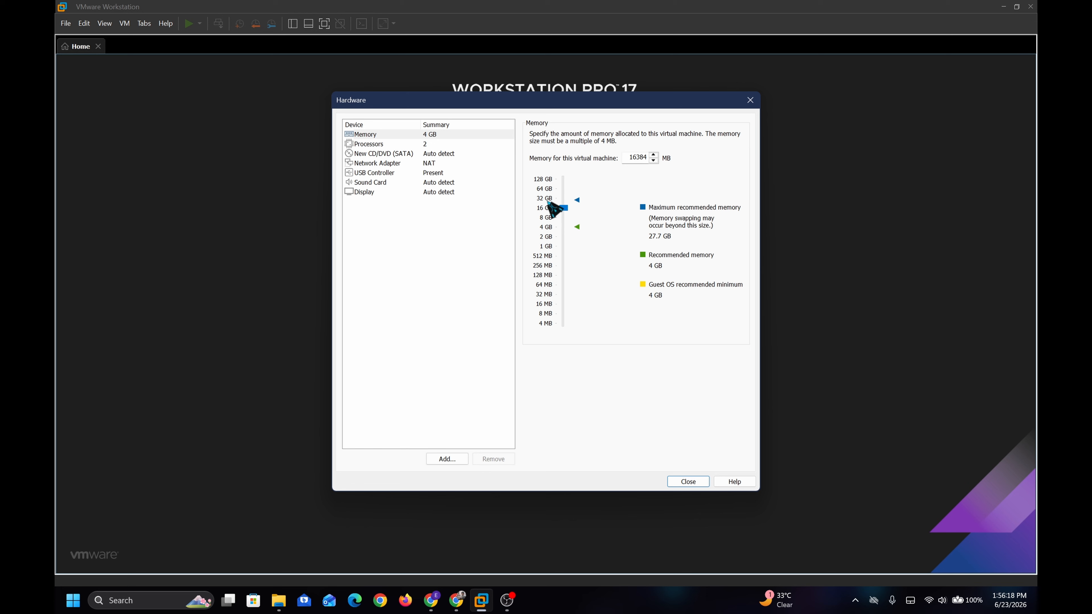
click(439, 144)
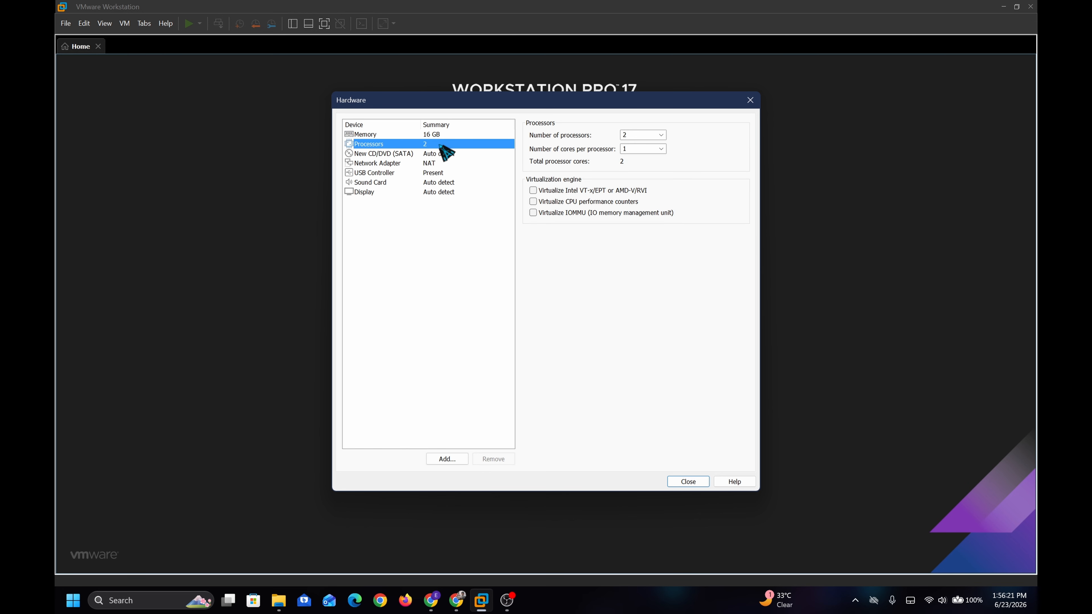
click(661, 135)
click(654, 159)
click(661, 149)
click(640, 176)
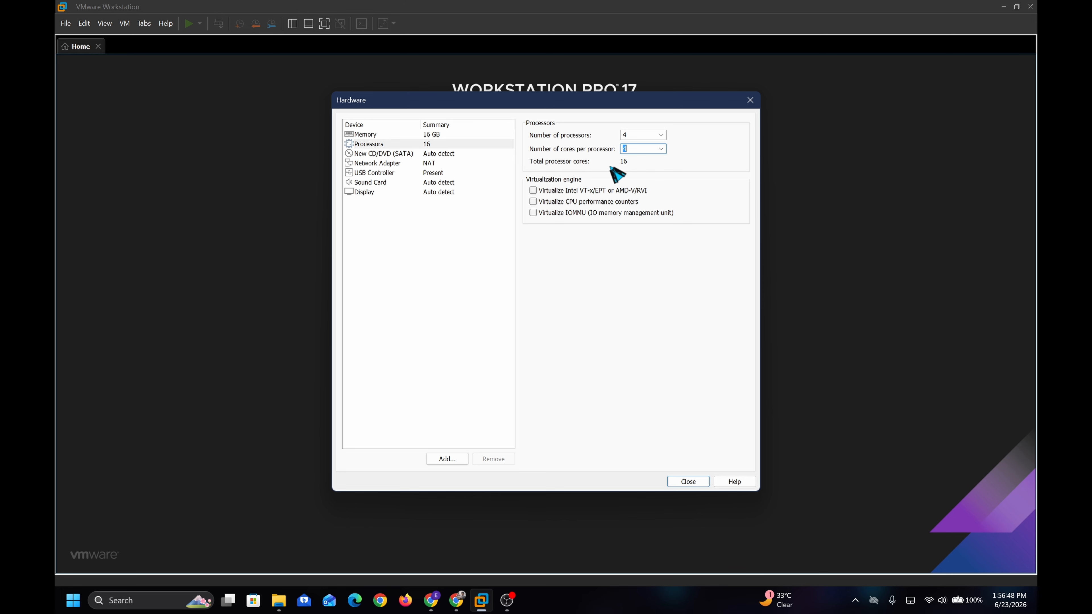
click(411, 154)
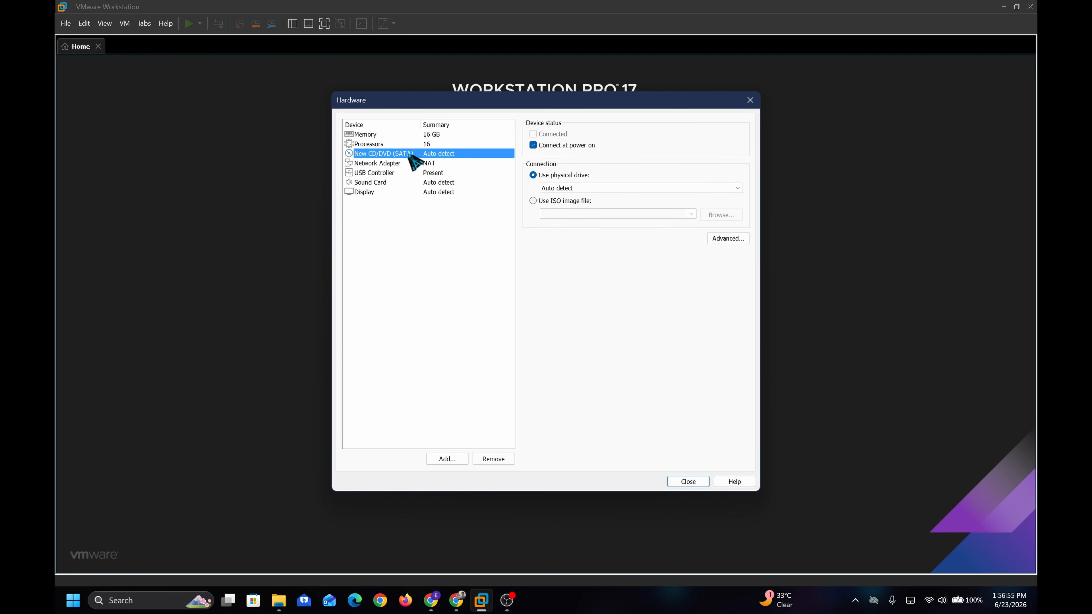
Point the CD/DVD drive at Win11_25H2_EnglishInternational_x64.iso on the Desktop and close the Hardware dialog
click(535, 202)
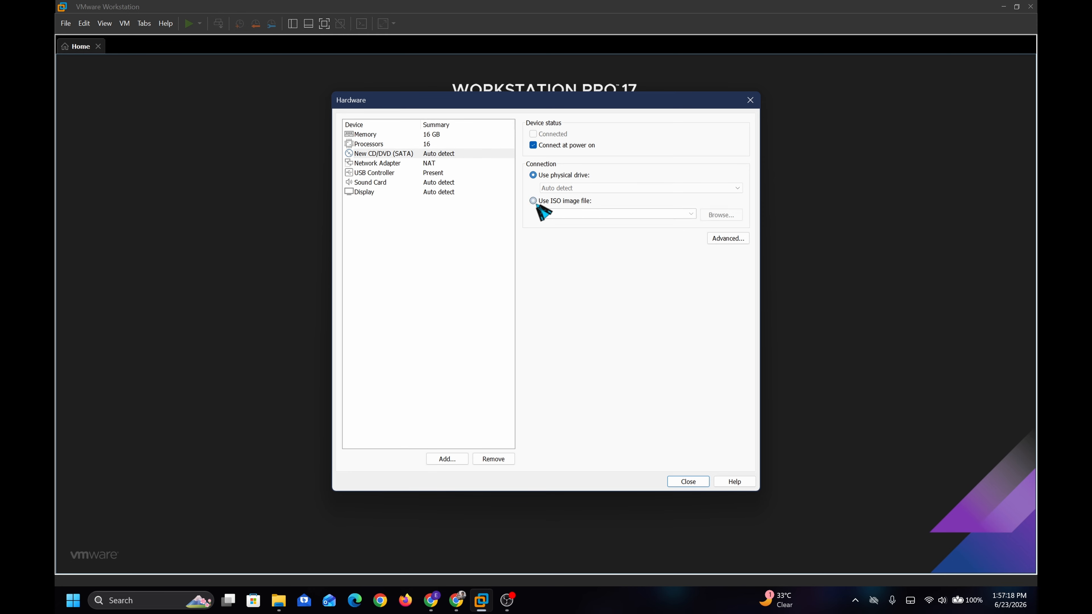
click(734, 217)
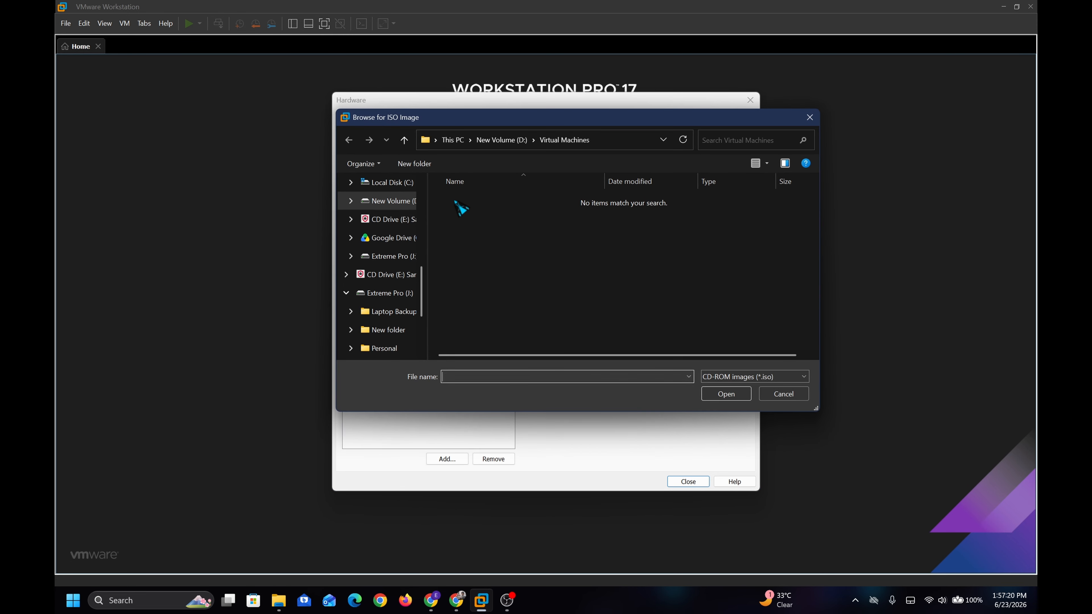
scroll(370, 215, up, 5)
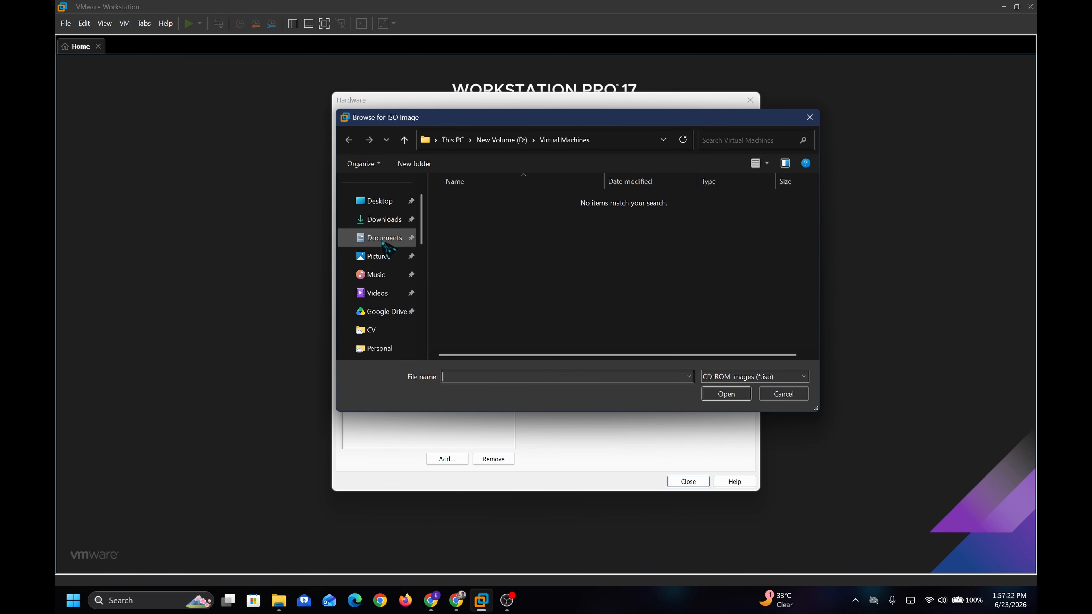
click(378, 201)
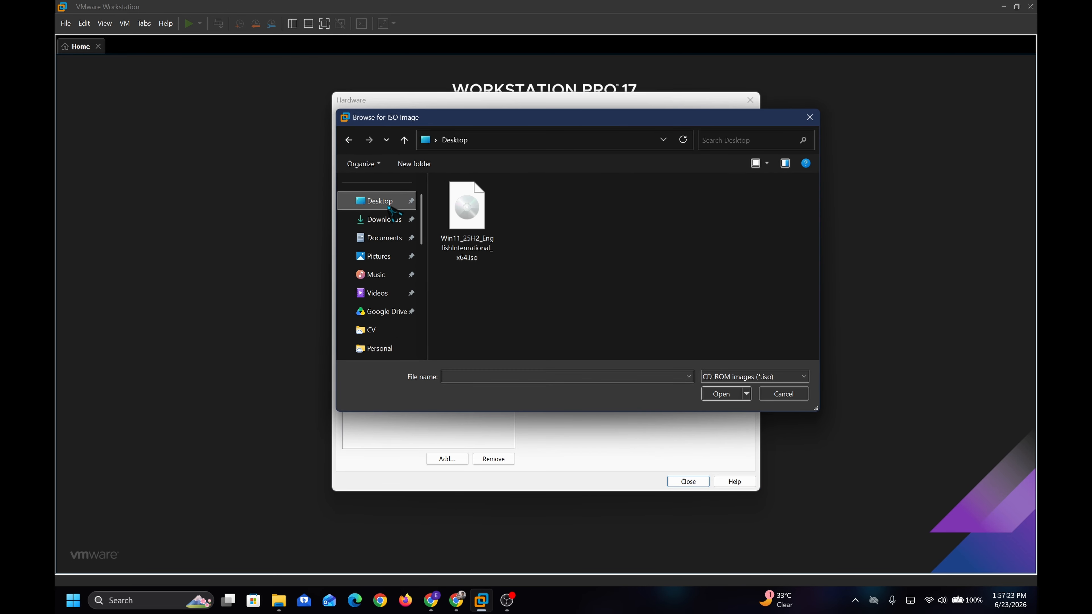
click(482, 244)
click(723, 395)
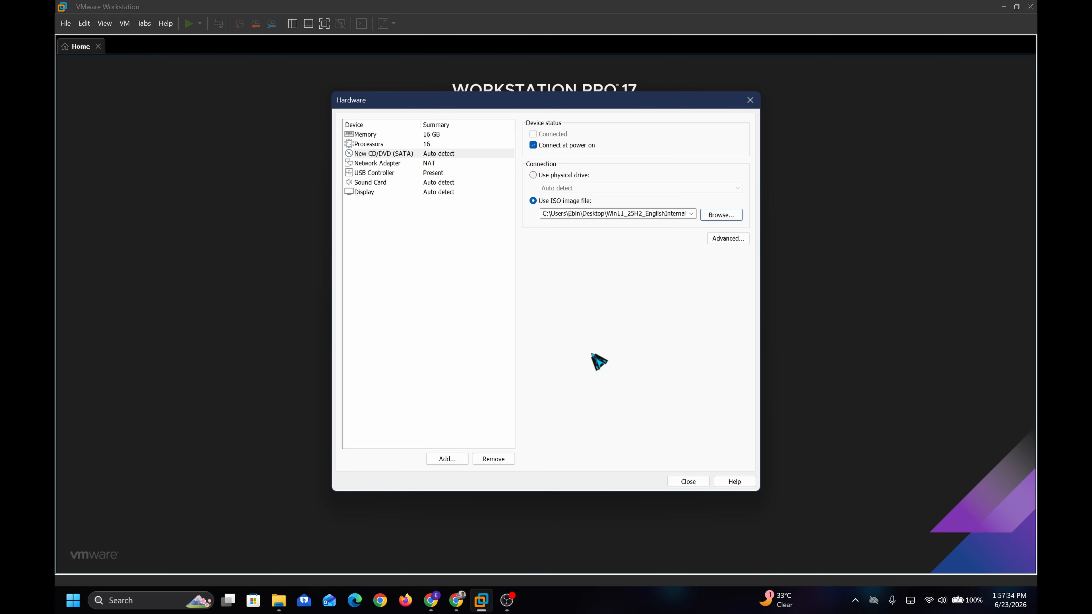
click(688, 482)
Finish the wizard, power on the VM, and dismiss the side-channel mitigations hint
click(596, 403)
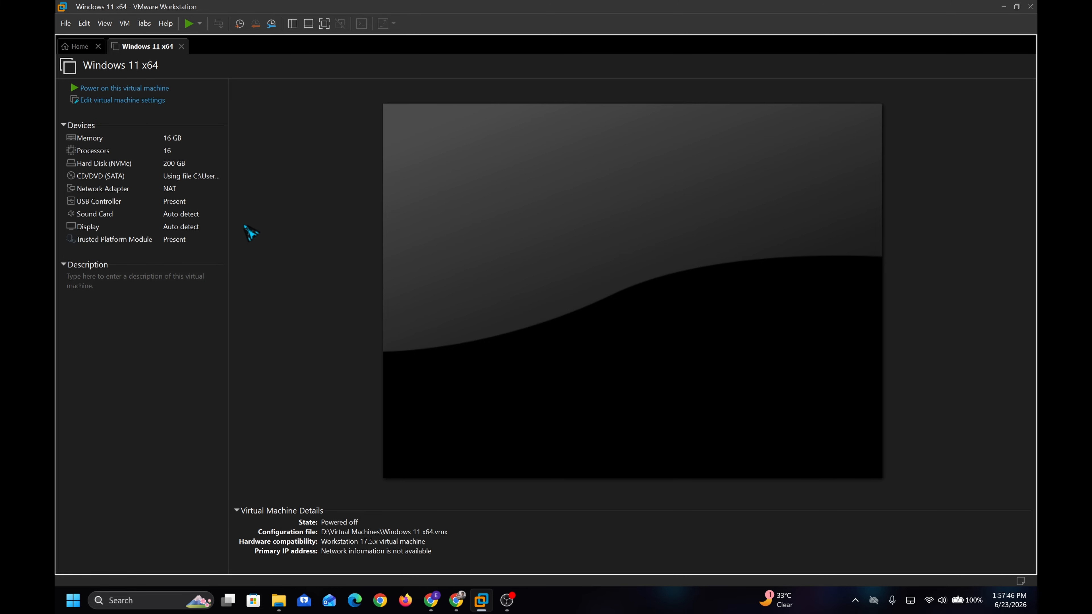
click(117, 89)
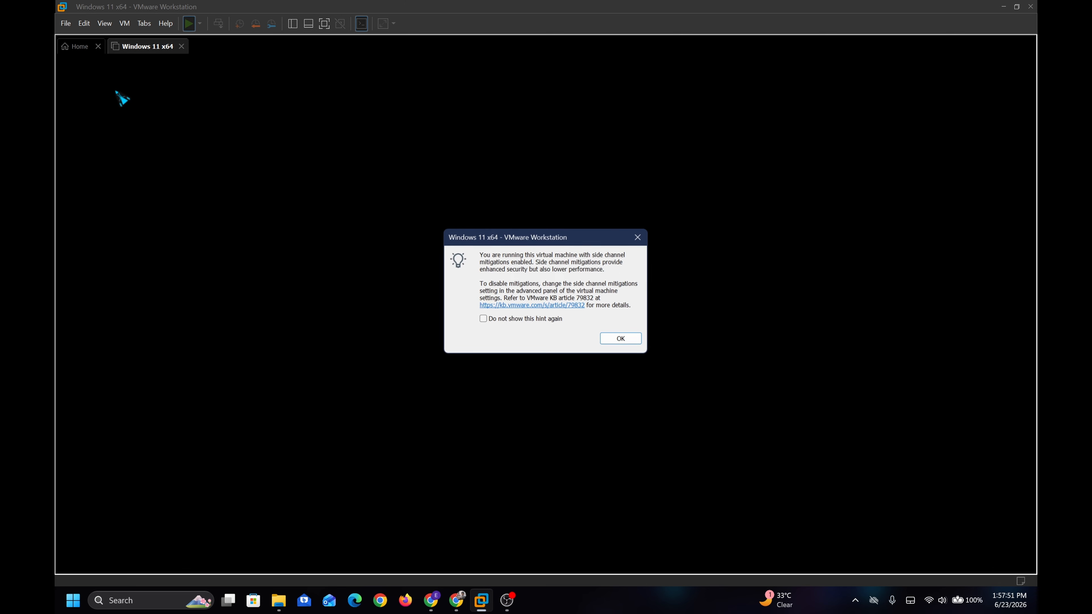
click(623, 339)
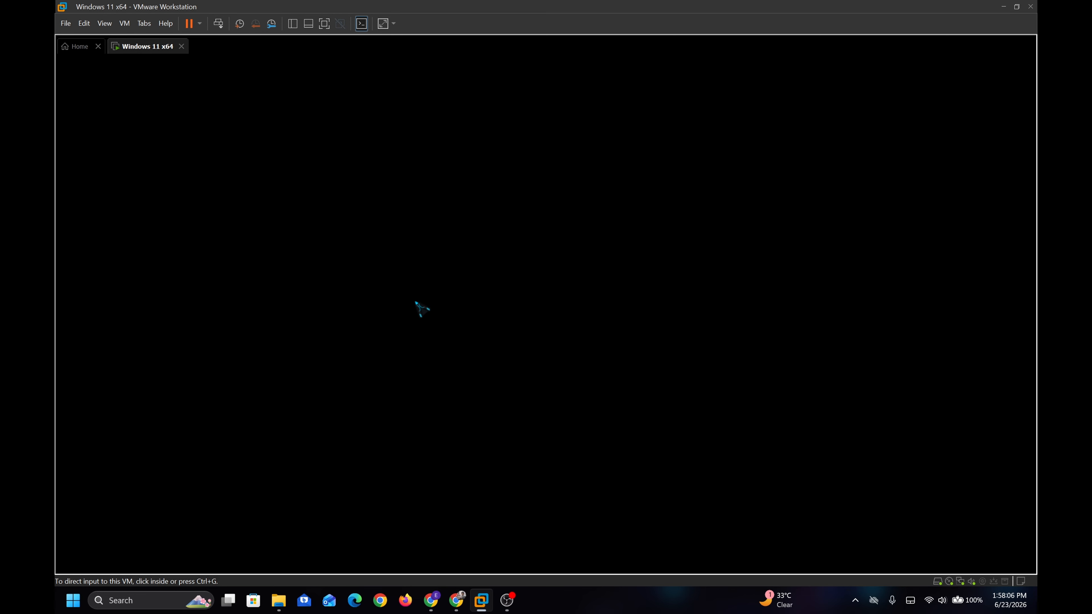
Boot the VM from the Windows 11 ISO by pressing Enter at the boot-from-DVD prompt
click(477, 310)
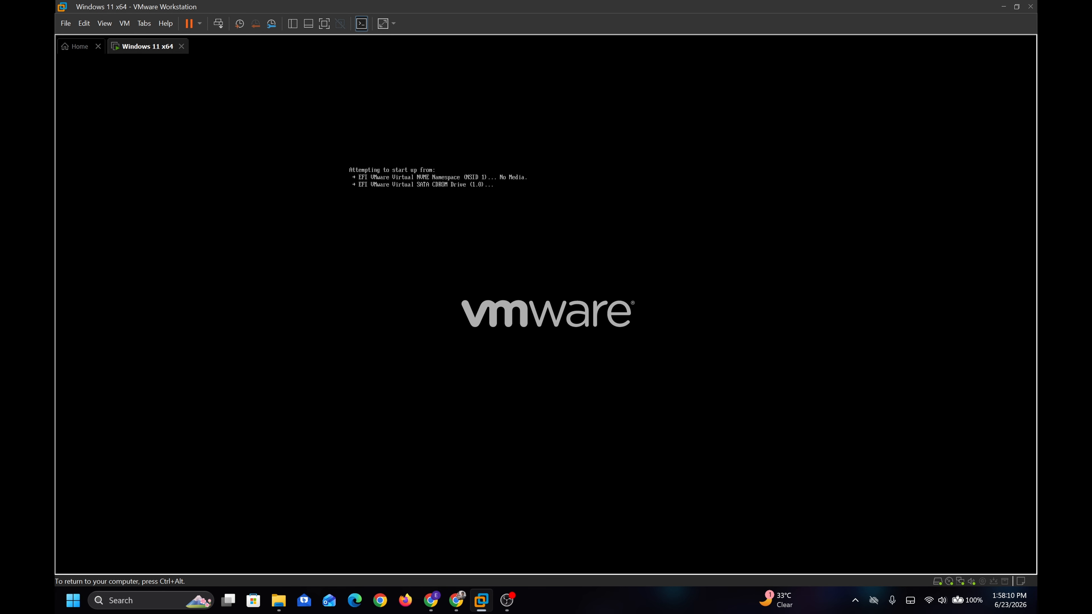
key(Return)
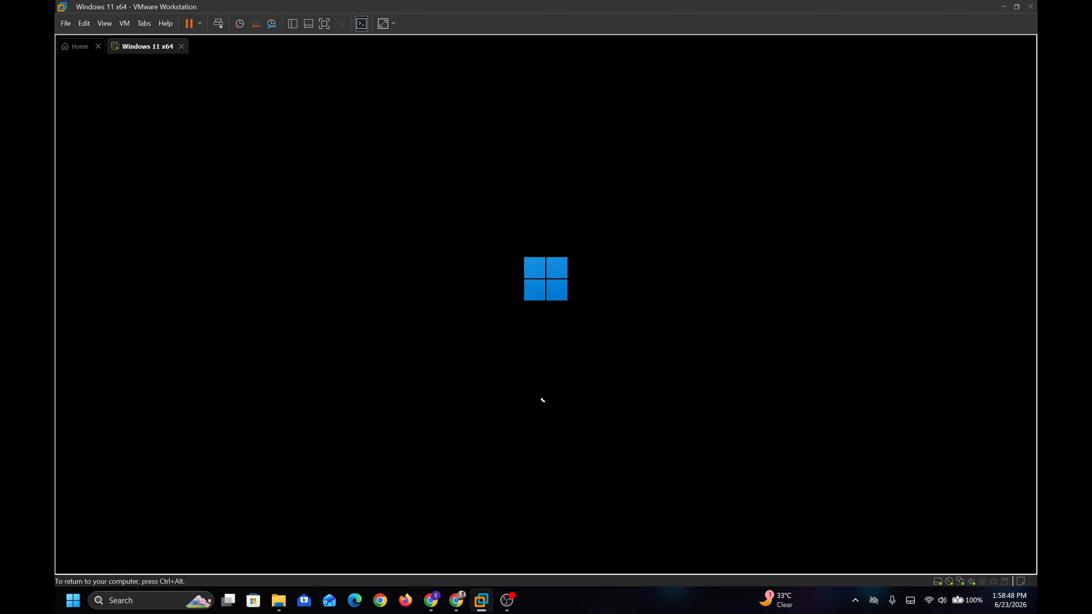
key(ctrl+alt)
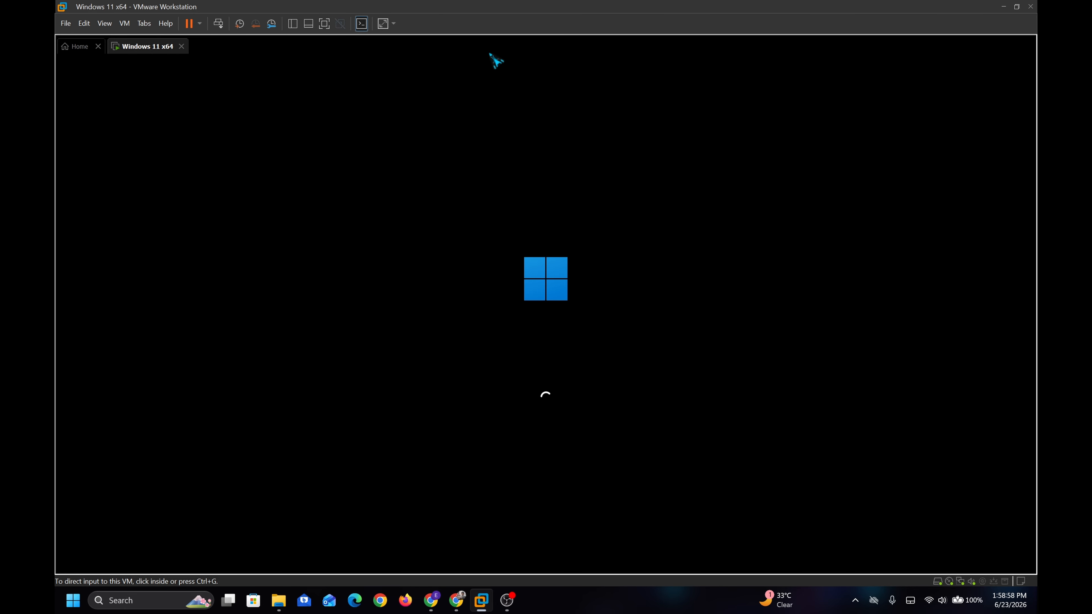
click(666, 462)
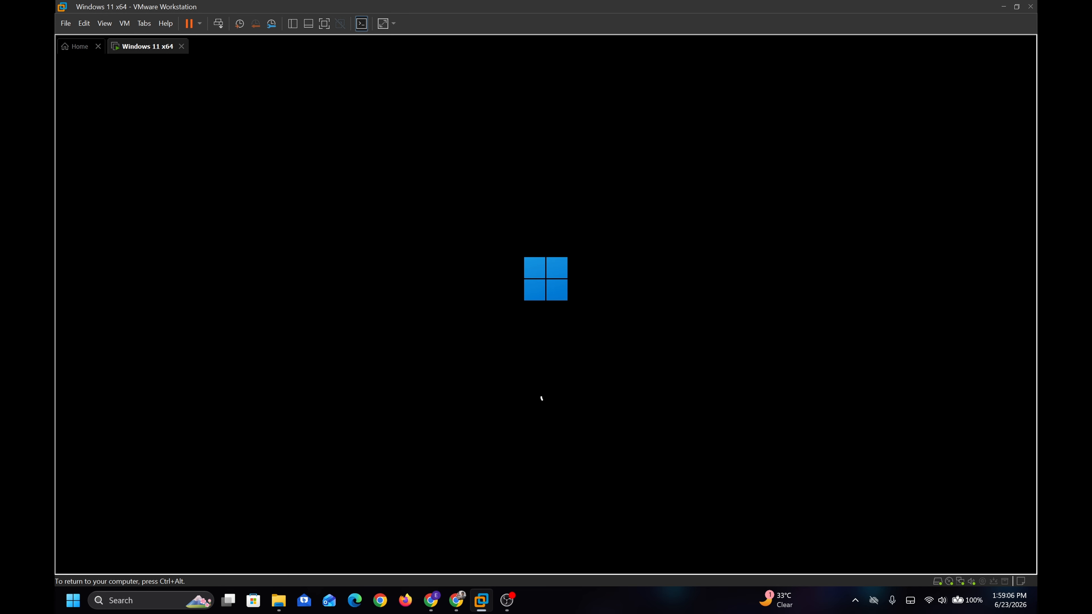
key(ctrl+alt)
click(636, 295)
key(ctrl+alt)
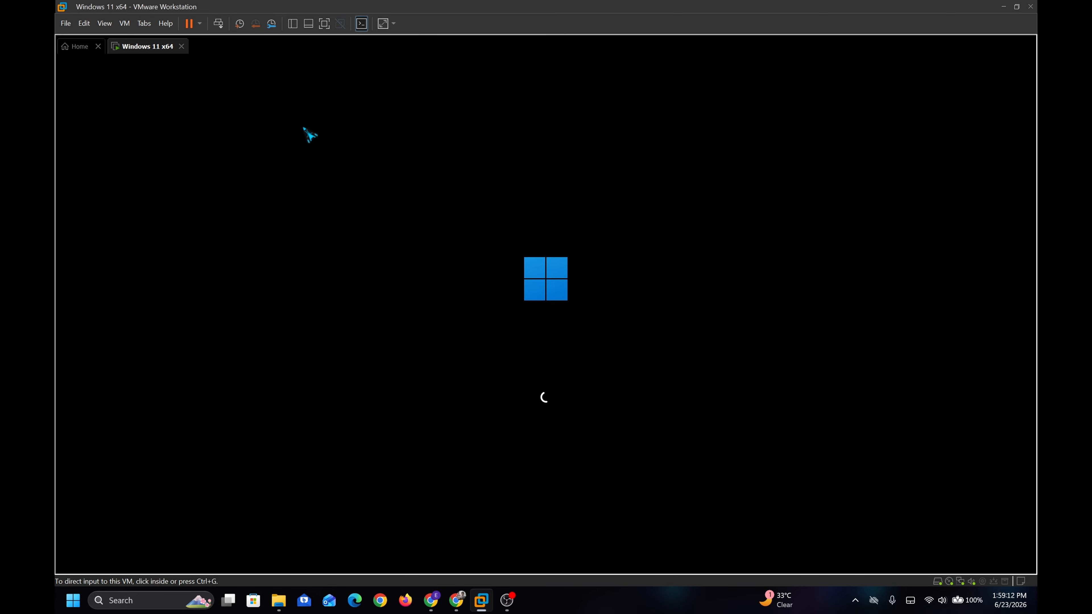
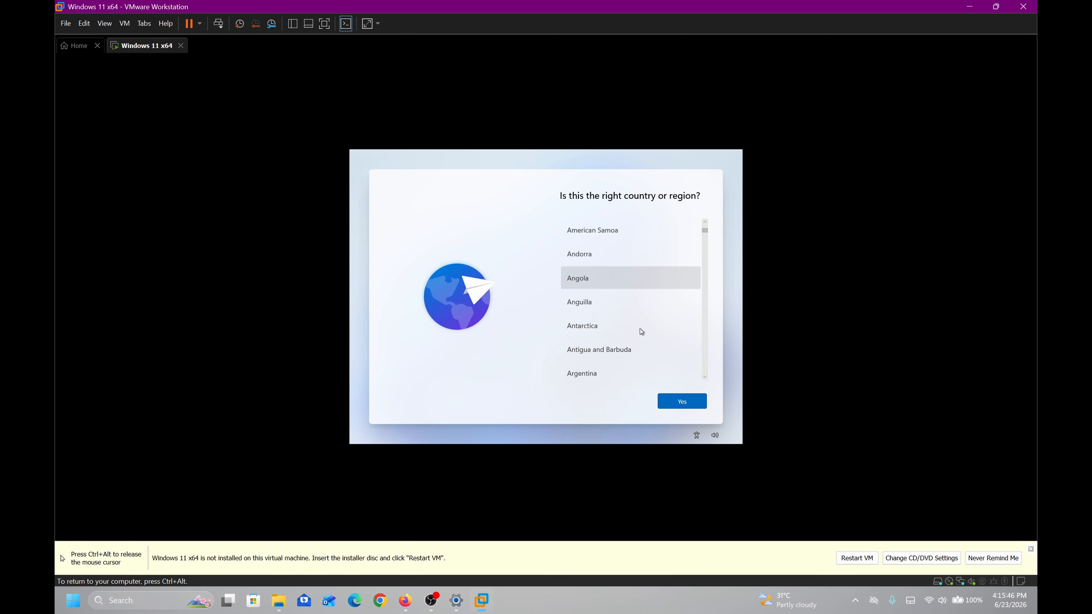
Pick Canada from the Windows setup country list and confirm it with Yes
scroll(641, 332, down, 2)
scroll(623, 241, down, 1)
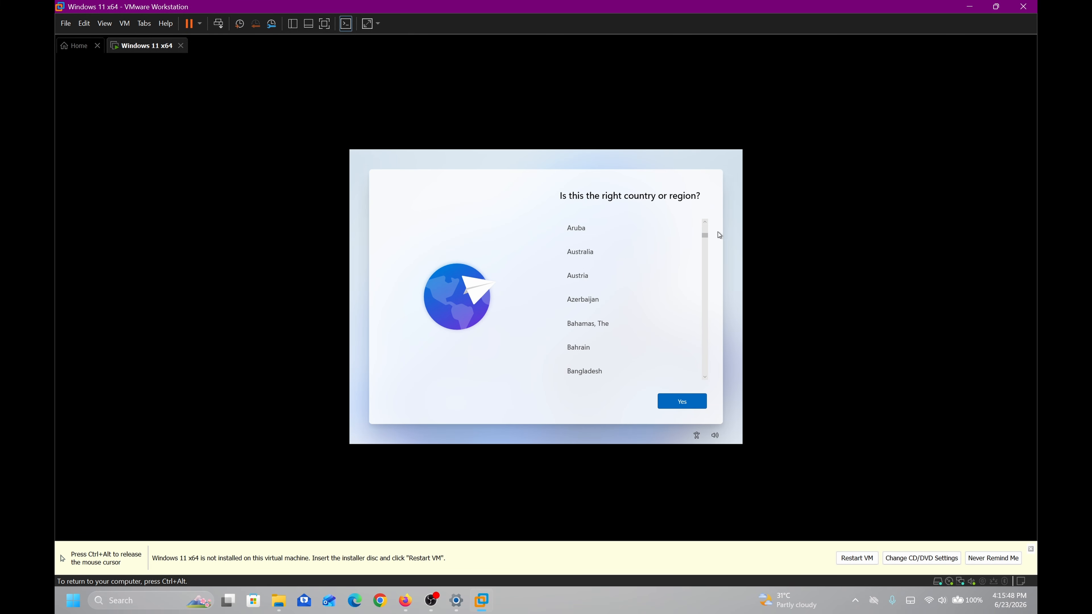
mouse_move(708, 240)
mouse_down()
mouse_move(690, 306)
mouse_move(702, 259)
mouse_up()
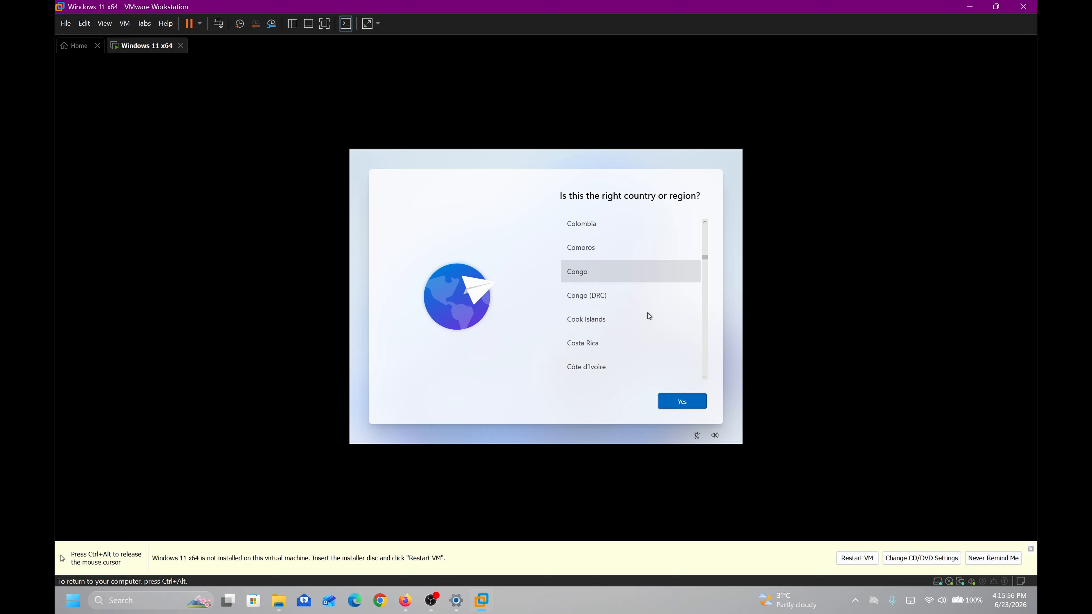
scroll(649, 316, up, 4)
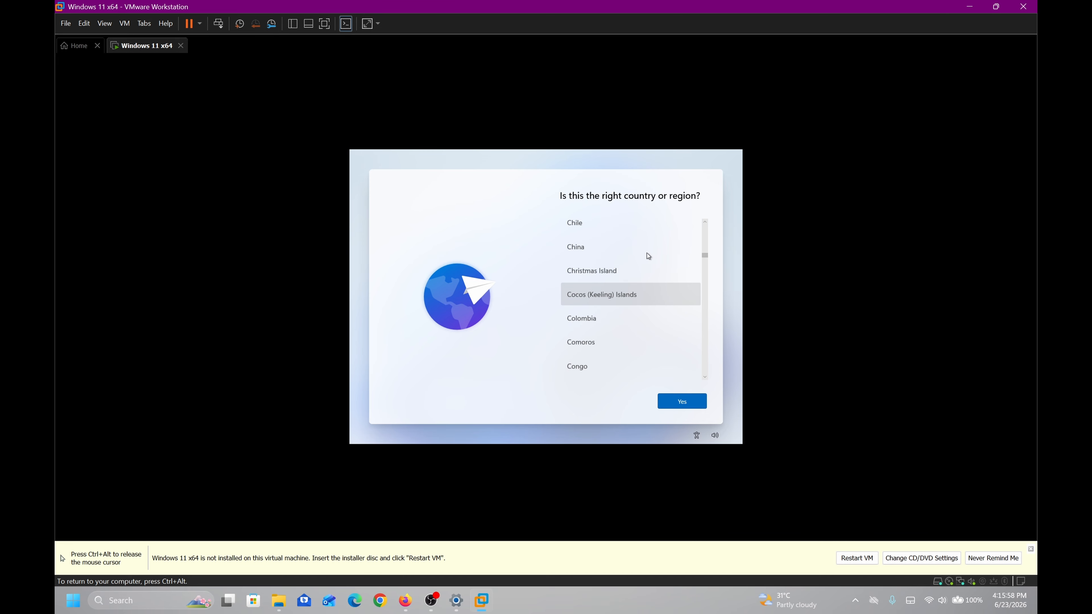
scroll(653, 248, up, 1)
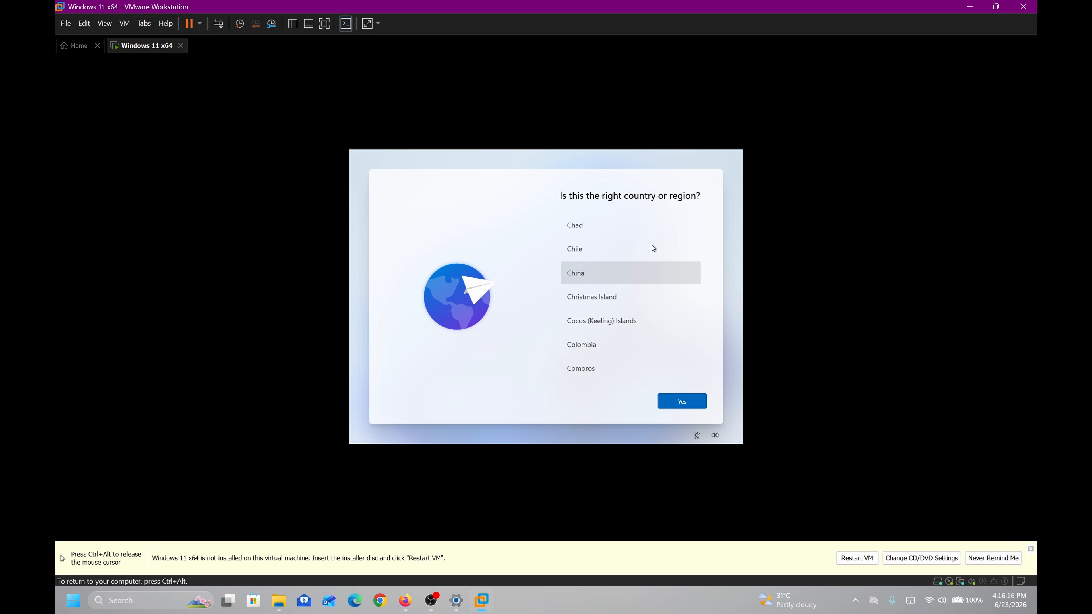
click(652, 249)
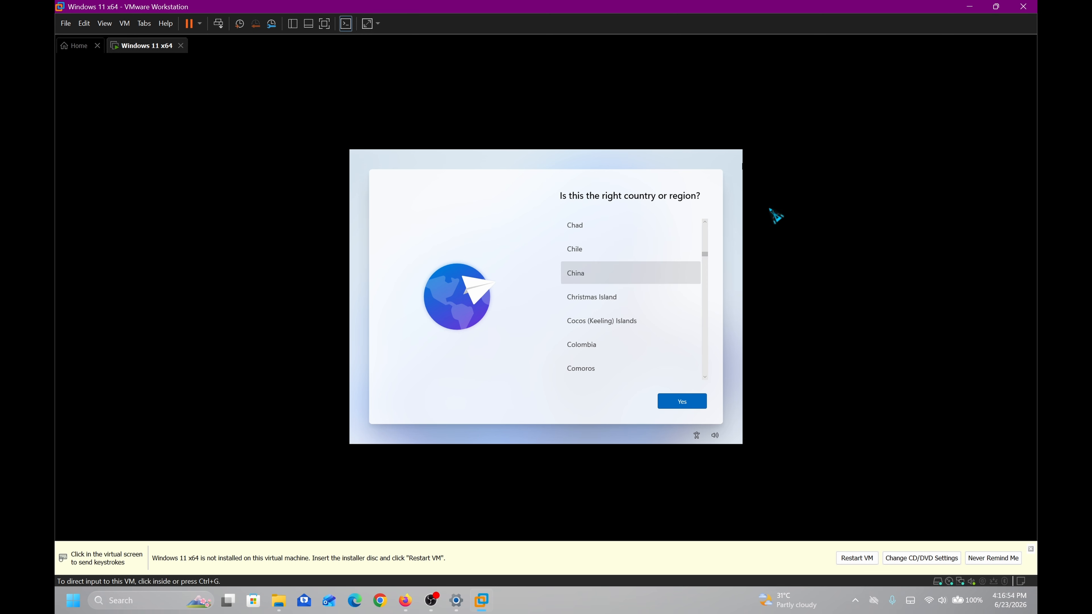
scroll(631, 259, up, 2)
scroll(589, 275, up, 1)
scroll(589, 275, up, 1)
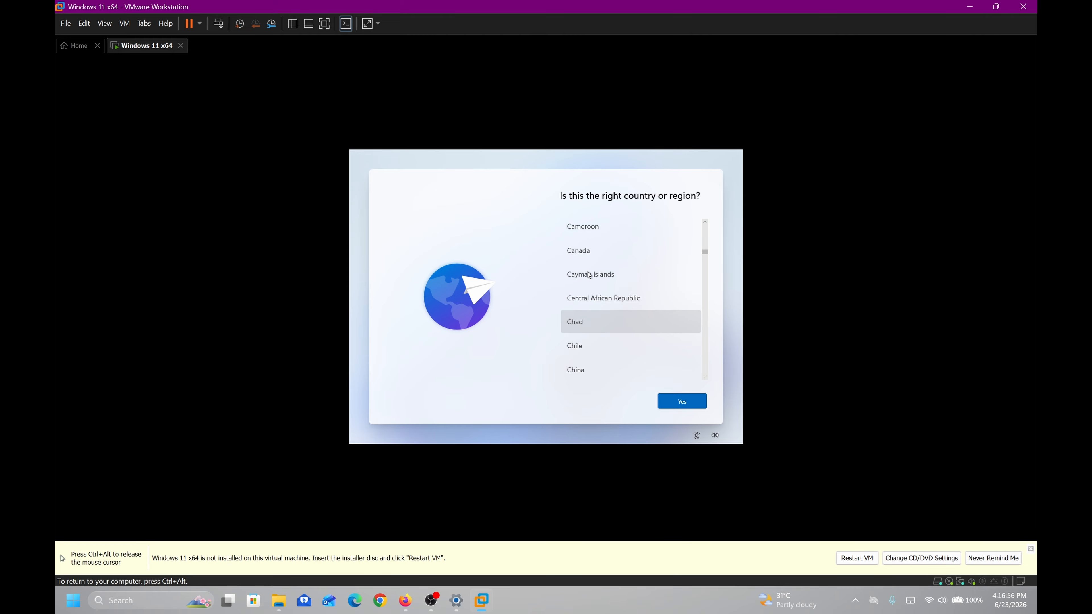
click(608, 251)
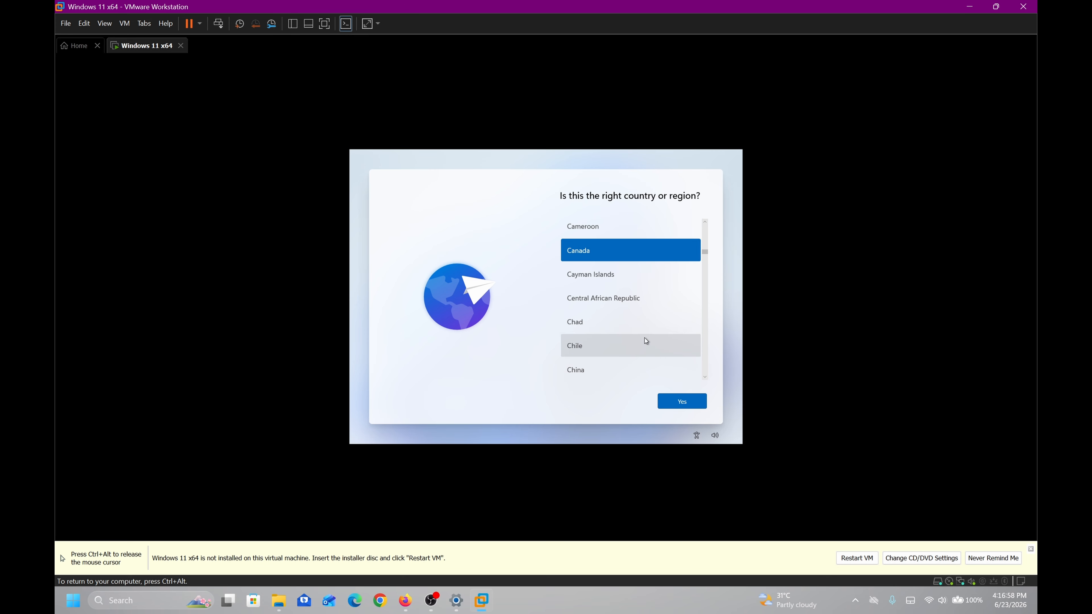
click(684, 402)
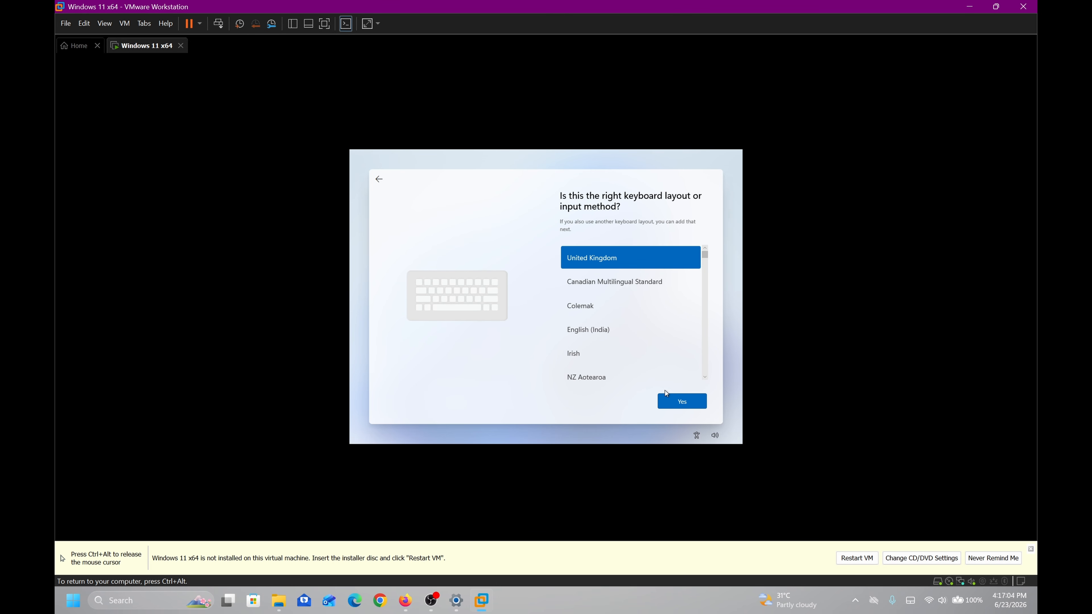
Accept the United Kingdom keyboard layout and skip adding a second layout
click(695, 401)
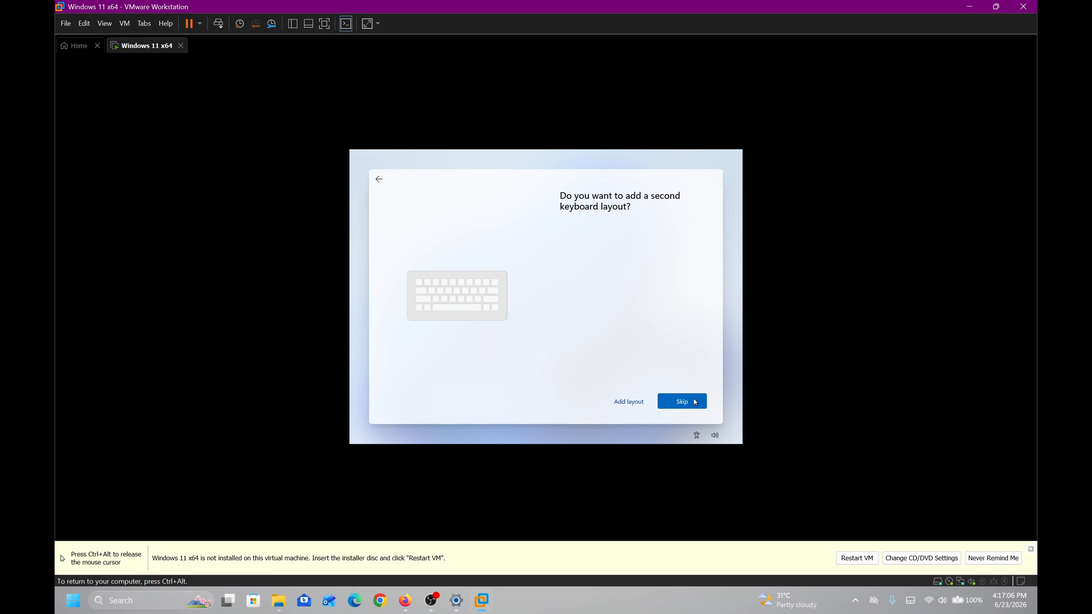
click(695, 402)
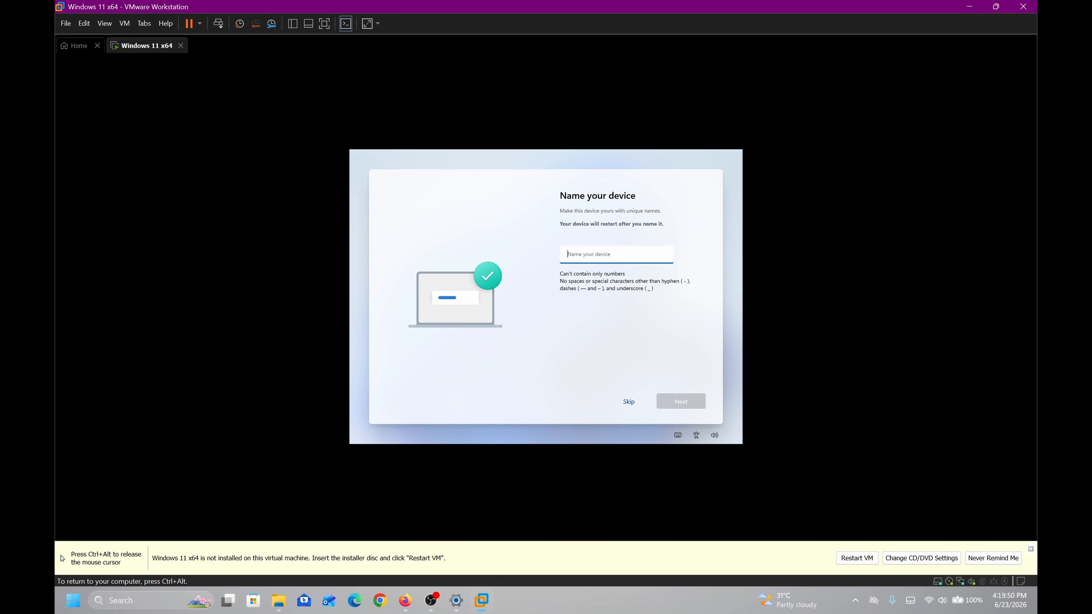
Skip the 'Name your device' page, leaving the device name empty
text(a)
key(ctrl+alt)
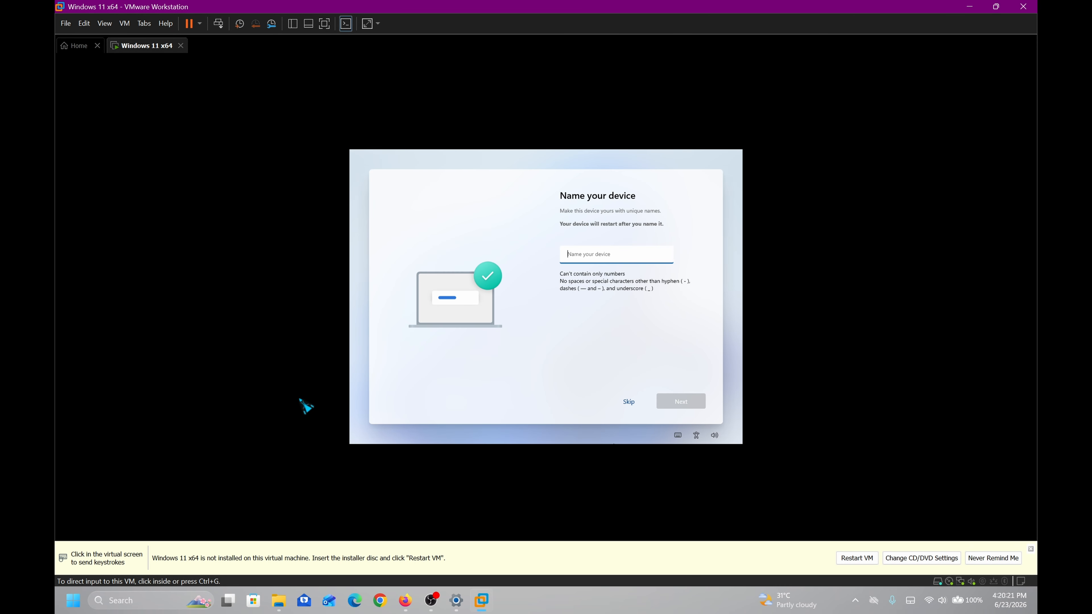
click(624, 420)
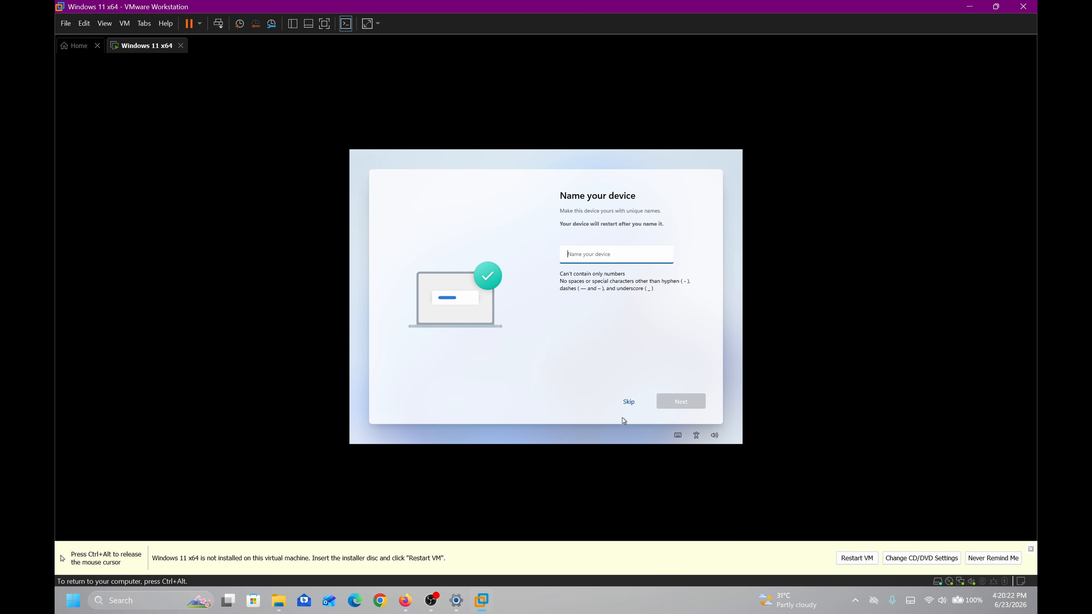
click(628, 402)
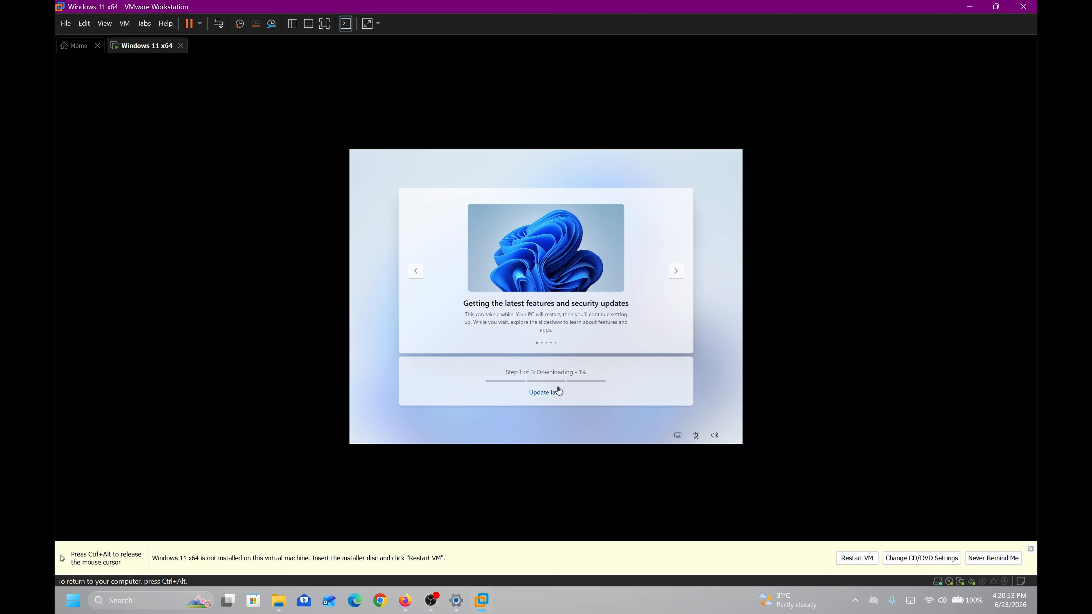
Defer the downloading Windows updates with 'Update later' and confirm the choice
click(550, 393)
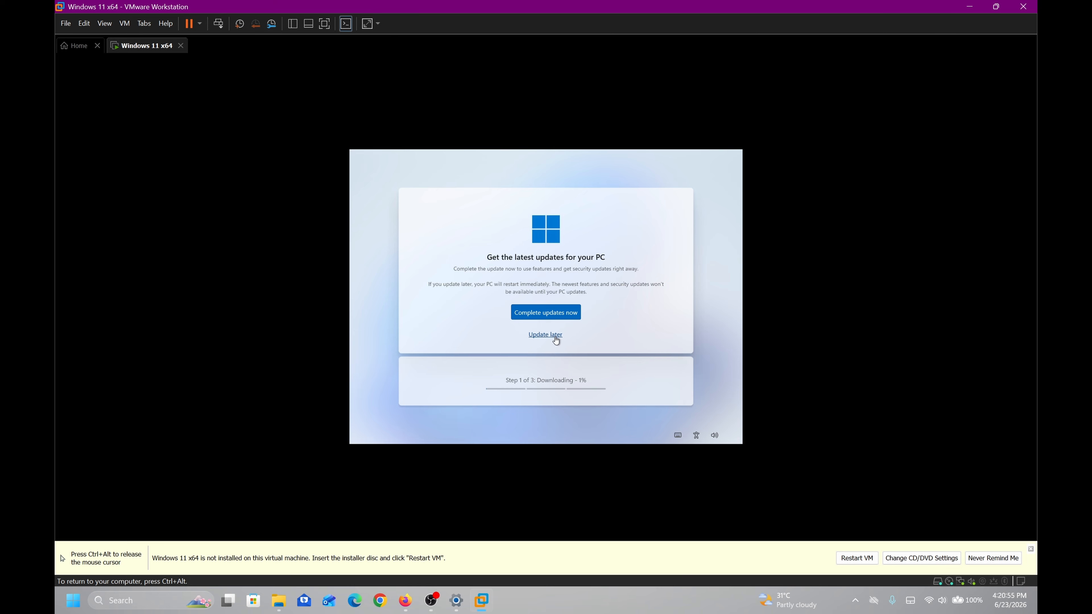
click(555, 337)
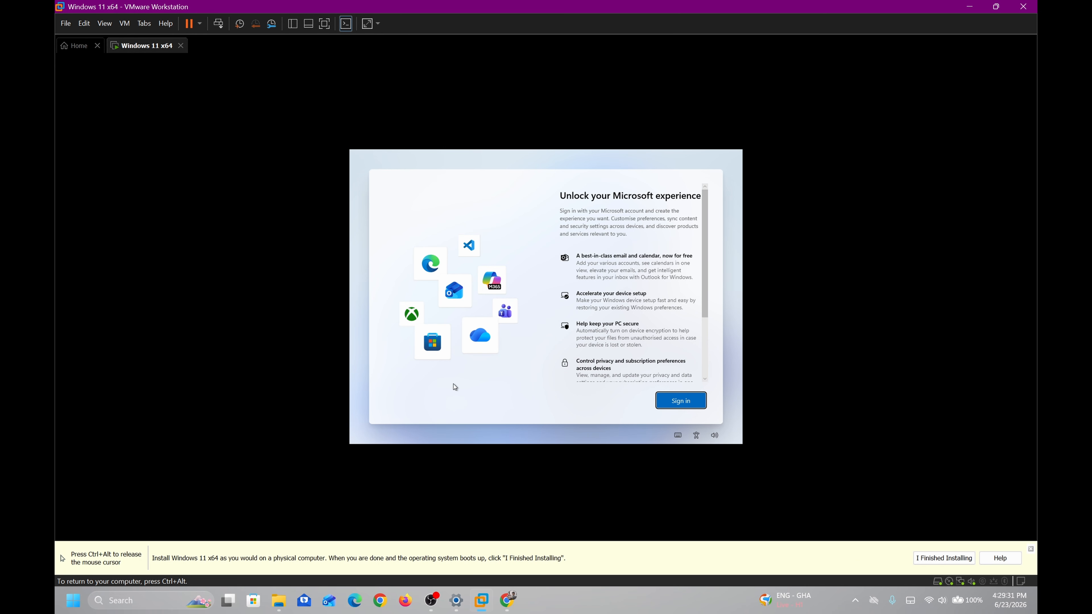
Open an administrator Command Prompt with Shift+F10 over the sign-in screen
key(ctrl+alt)
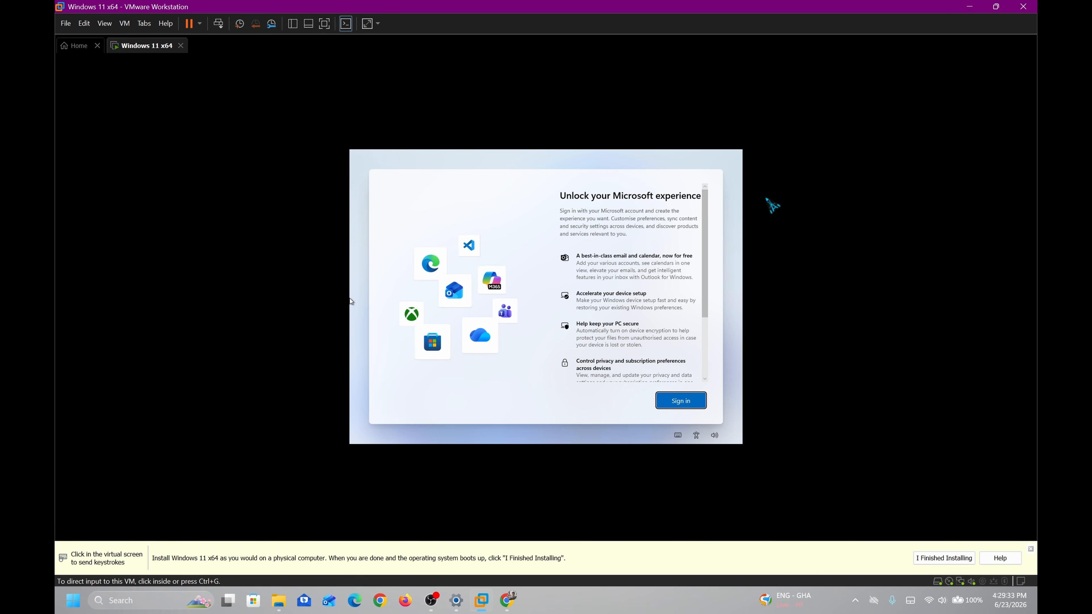
click(220, 155)
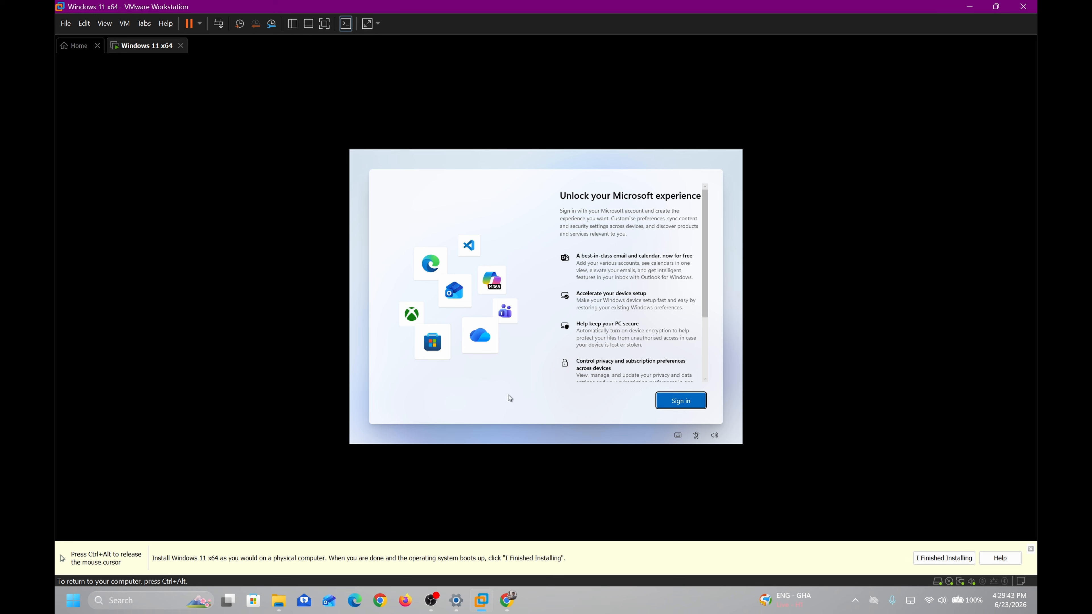
key(ctrl+alt)
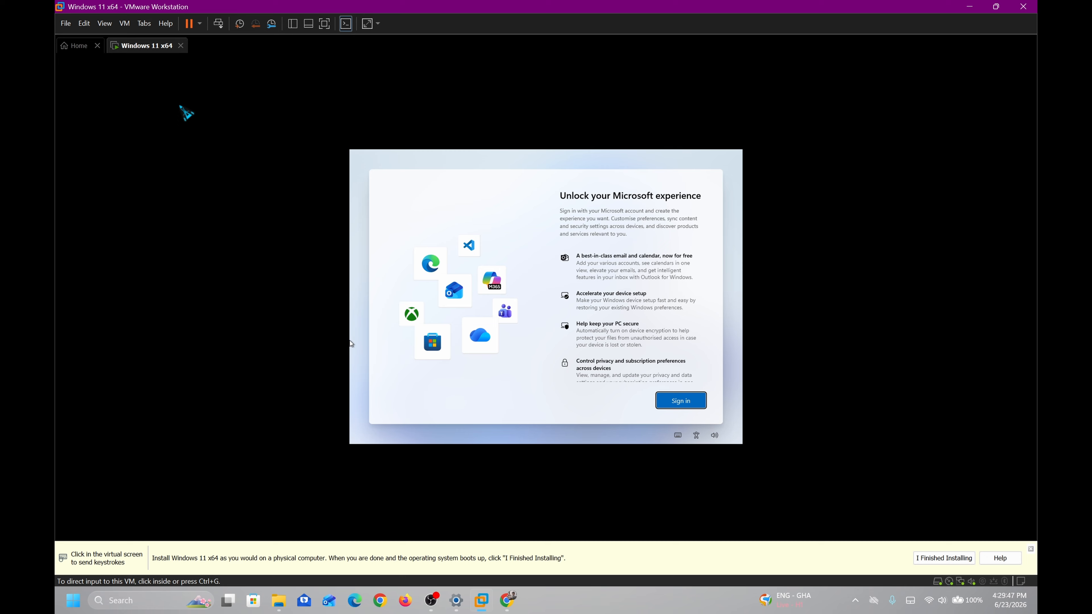
click(186, 114)
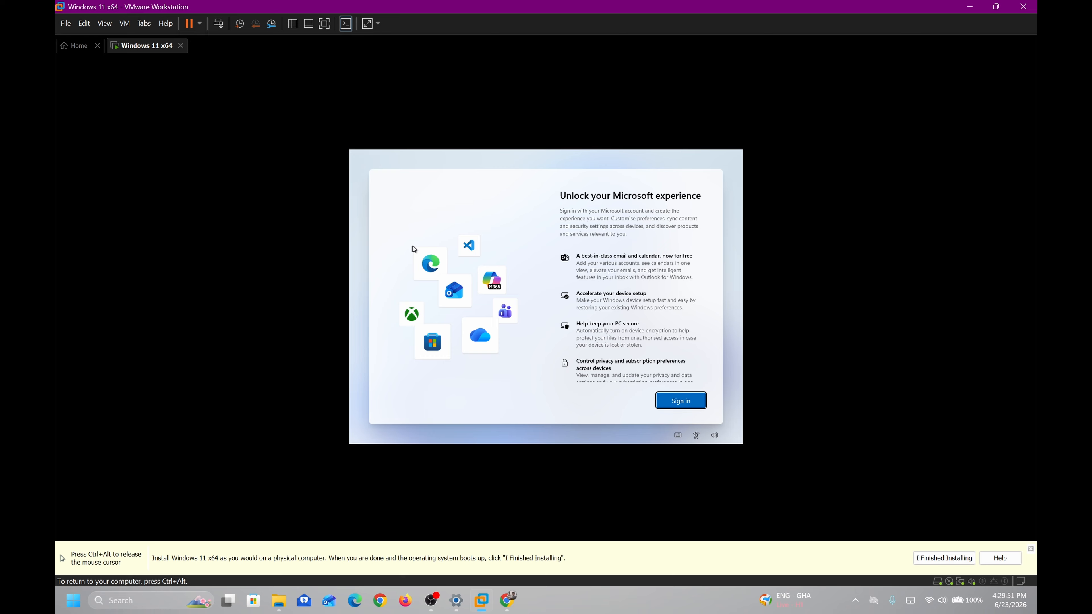
key(shift+F10)
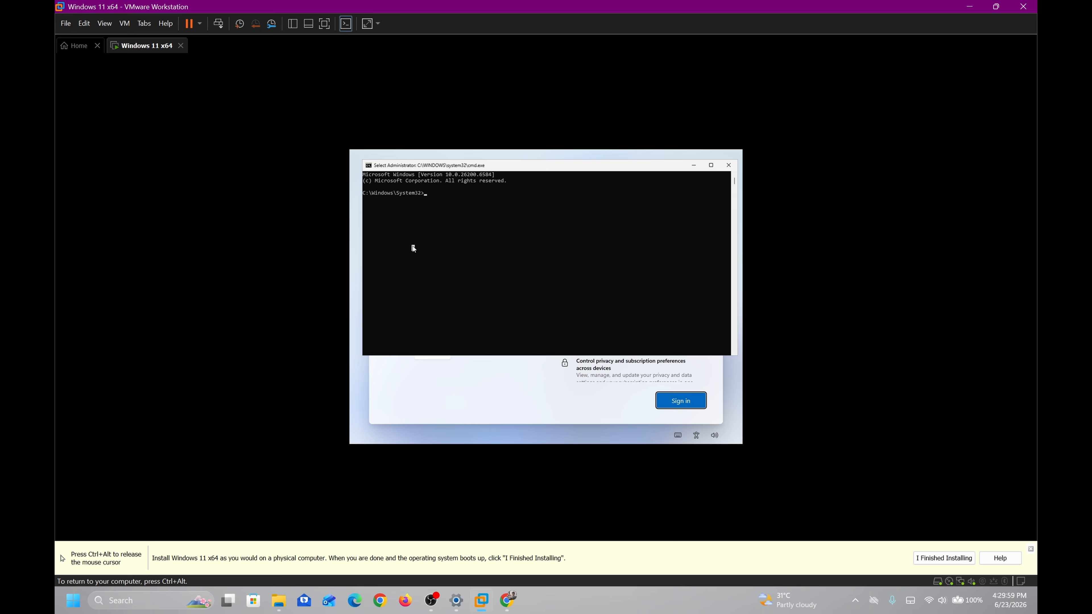
Run OOBE\BYPASSNRO in the Command Prompt to restart setup without an online account
text(oobe)
key(BackSpace)
key(BackSpace)
key(BackSpace)
key(BackSpace)
text(OOBE)
key(Return)
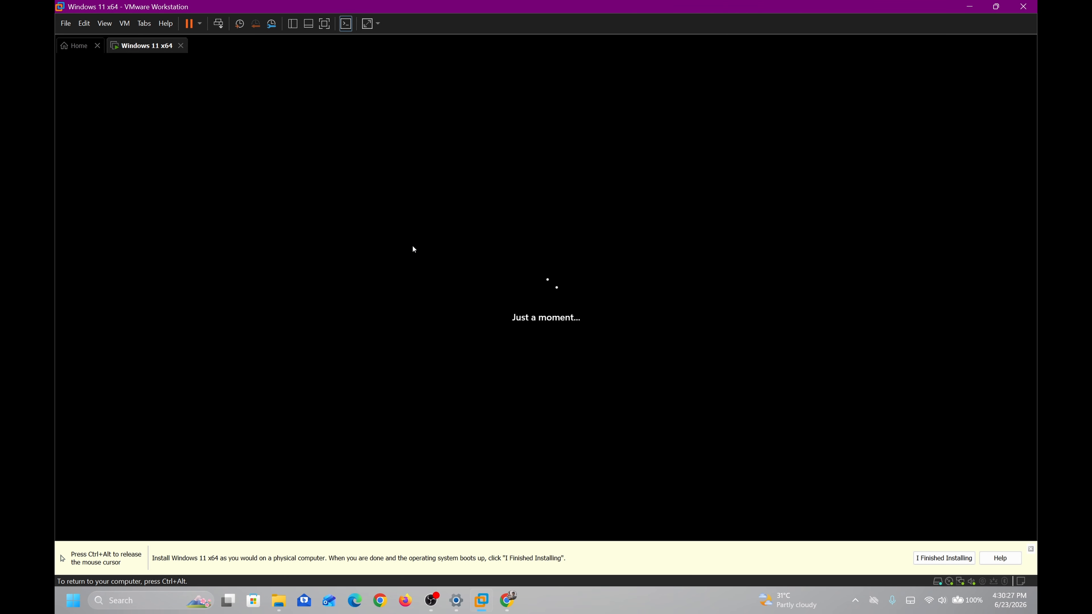
Enter 'Windows 11' as the local account's user name
key(ctrl+alt)
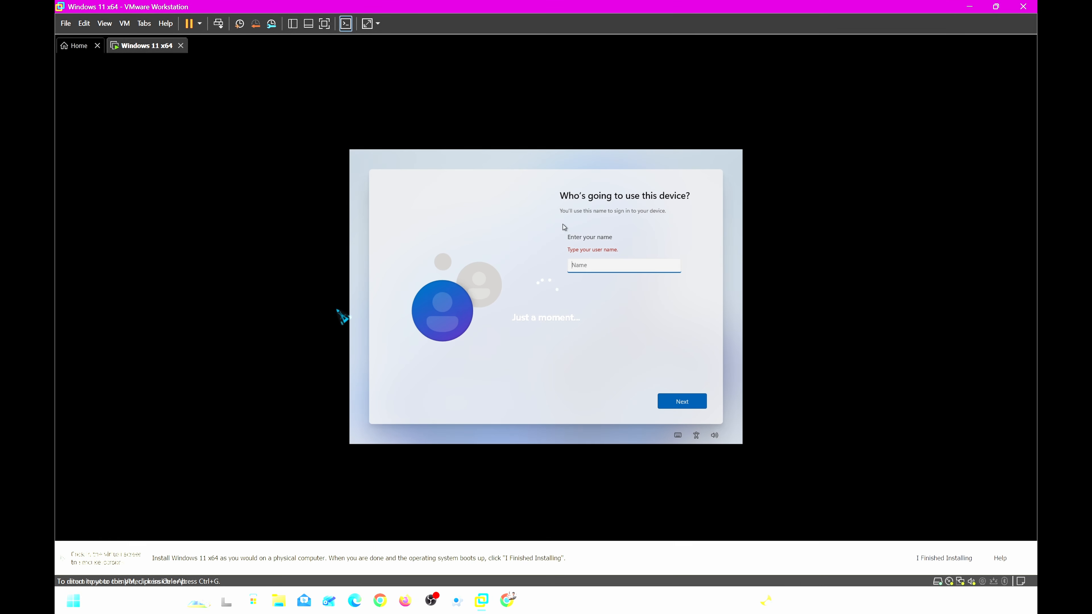
click(619, 263)
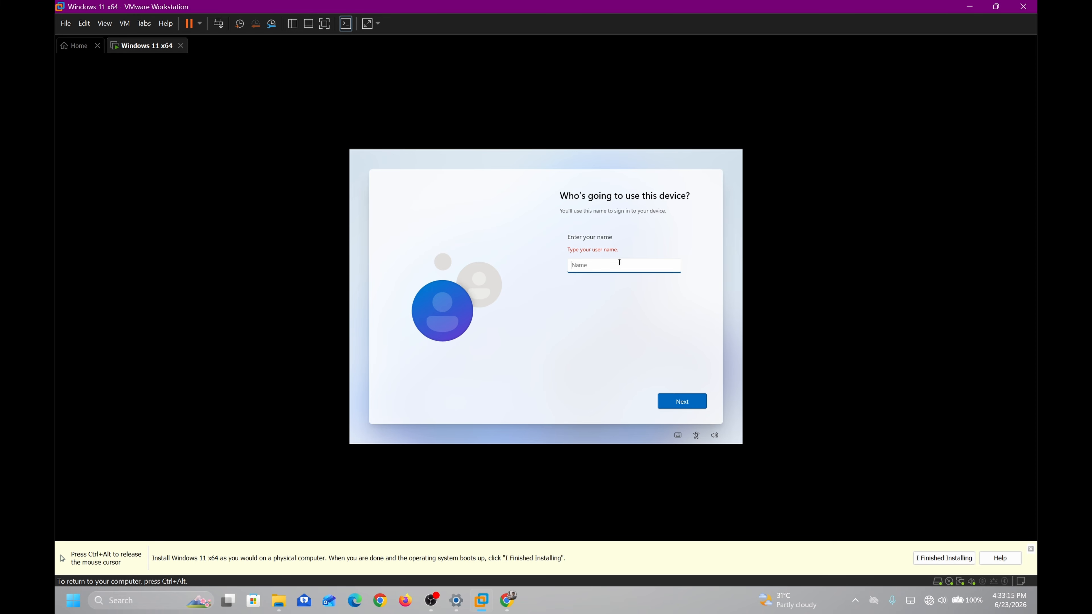
text(Windows 11)
Confirm the account name and submit the password page with the password left blank
key(Return)
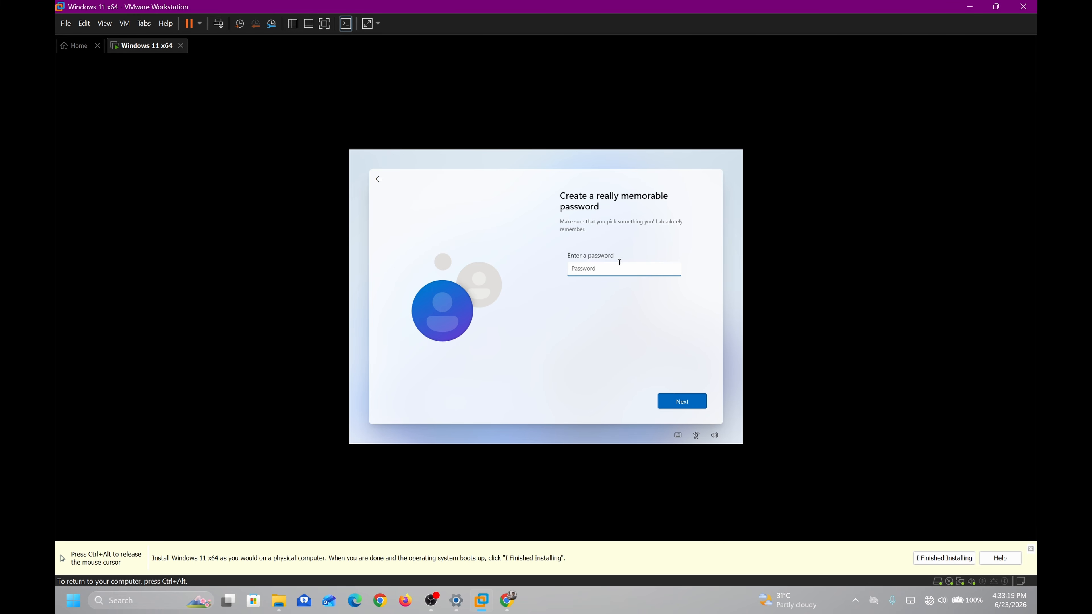
text(•••••)
key(BackSpace)
key(BackSpace)
key(BackSpace)
key(BackSpace)
key(BackSpace)
key(BackSpace)
text(•)
key(BackSpace)
key(Return)
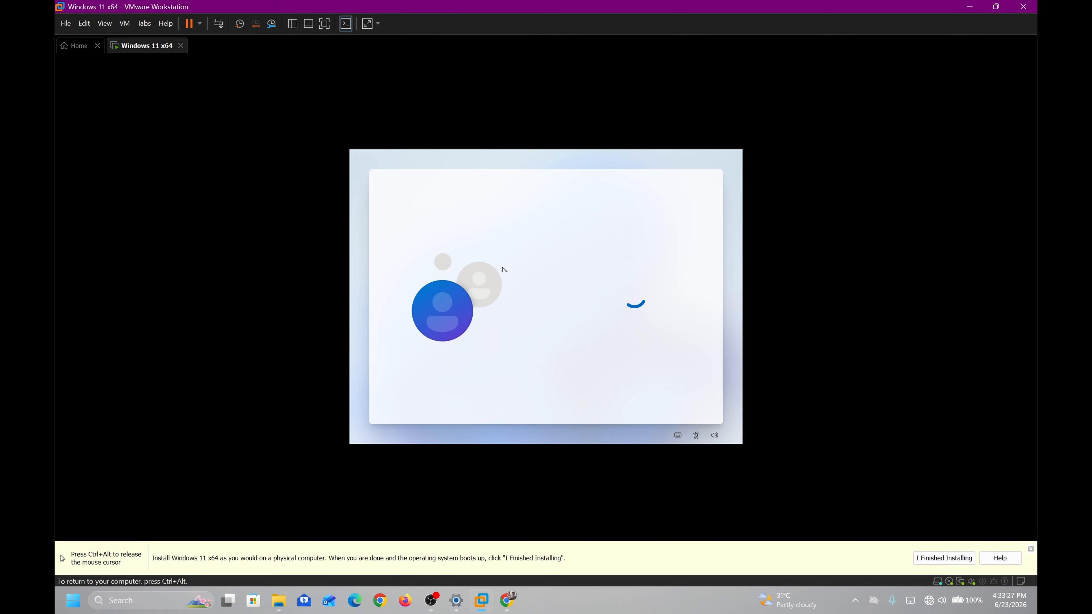
key(ctrl+alt)
Decline location access and Find my device in the privacy settings
click(409, 244)
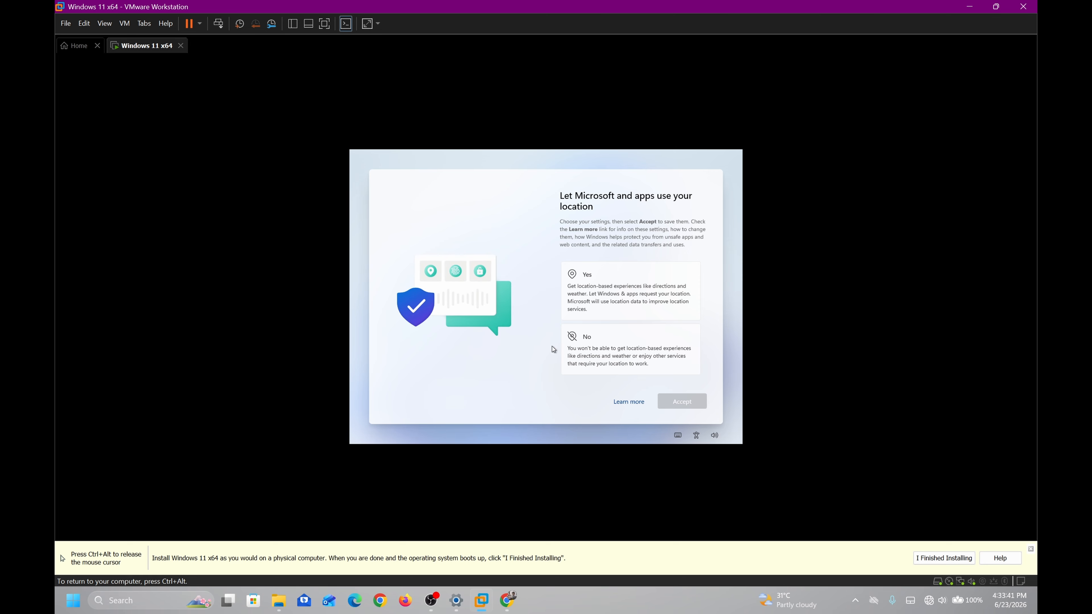
click(627, 353)
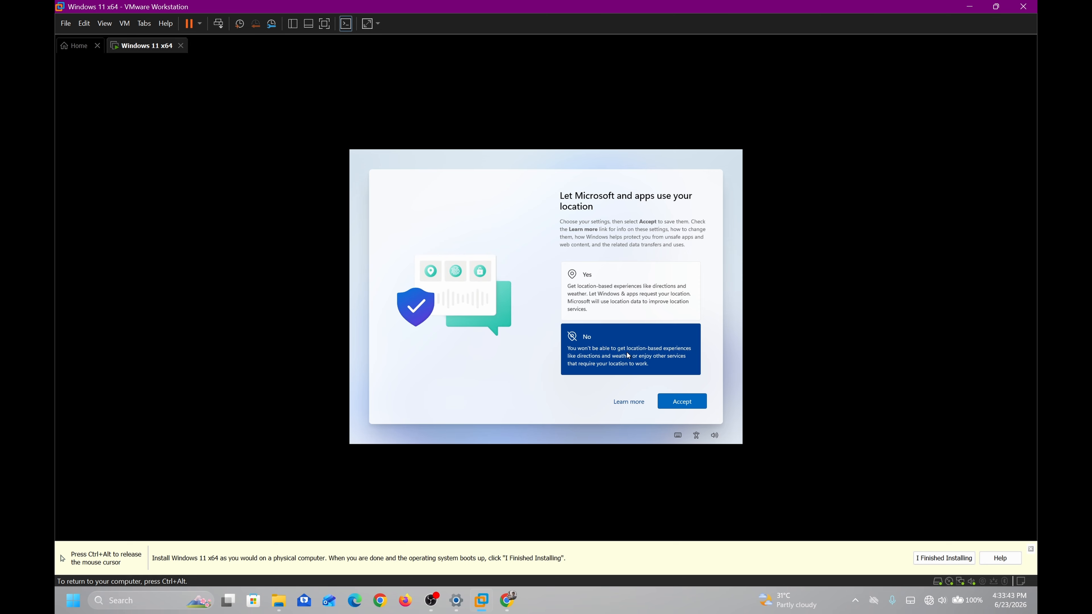
click(688, 405)
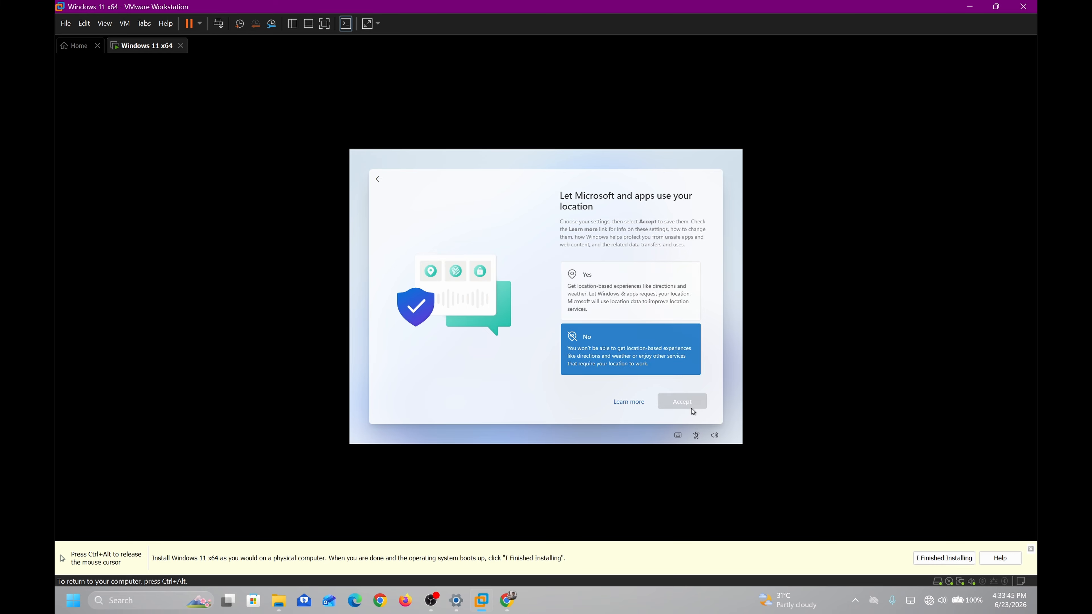
click(637, 346)
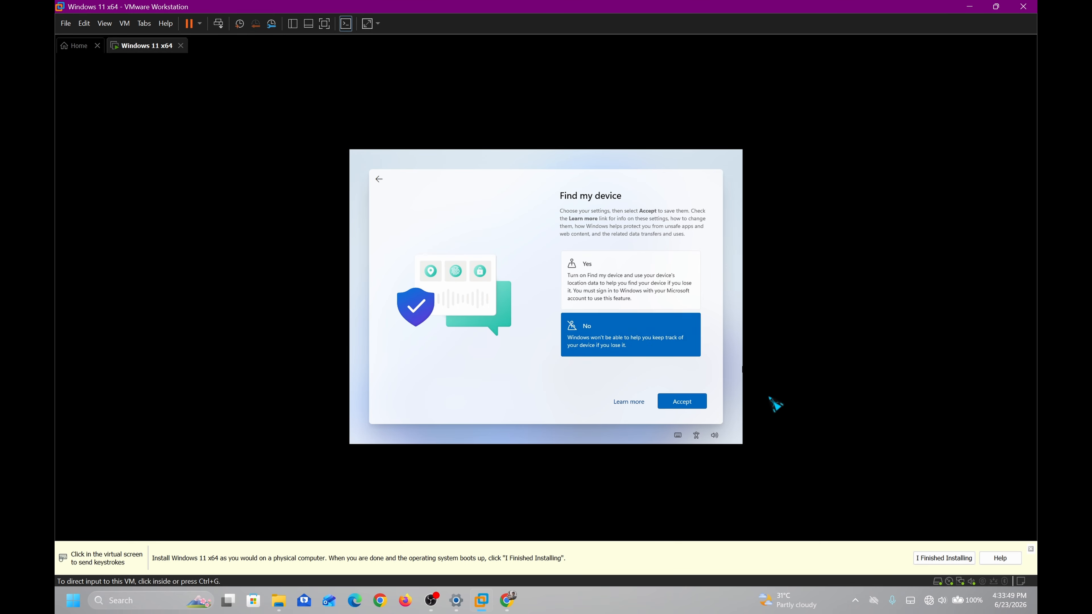
click(697, 409)
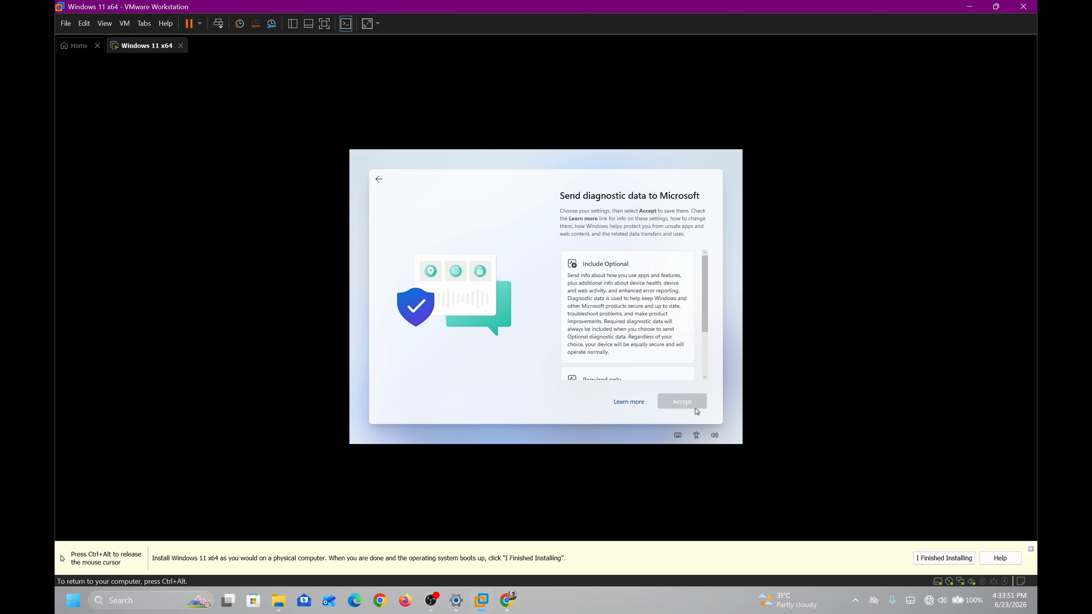
Set diagnostic data to Required only and accept
scroll(654, 329, down, 5)
scroll(601, 356, up, 3)
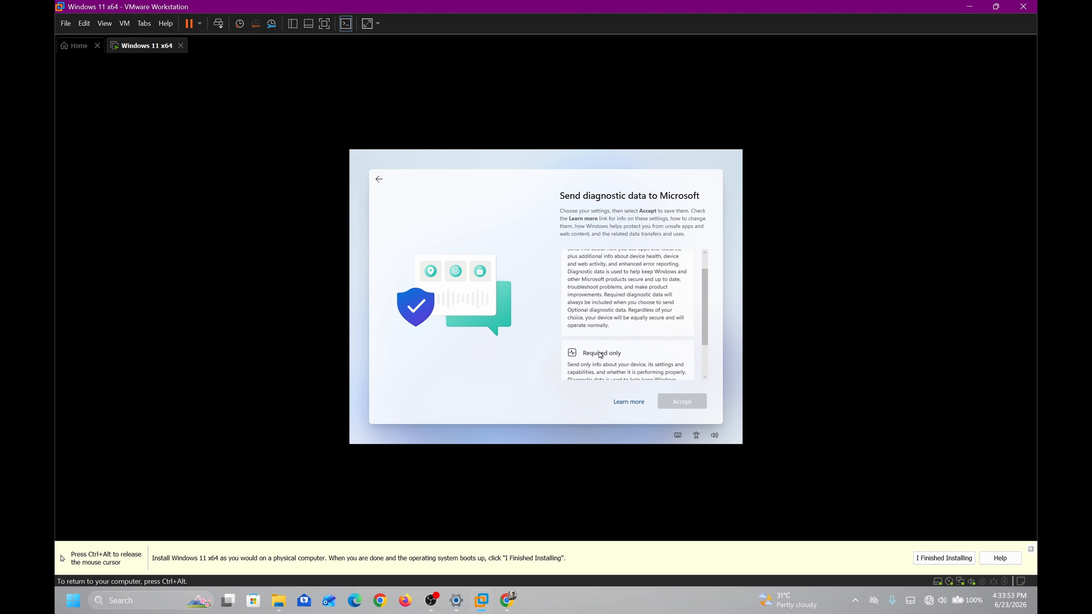
scroll(626, 313, down, 2)
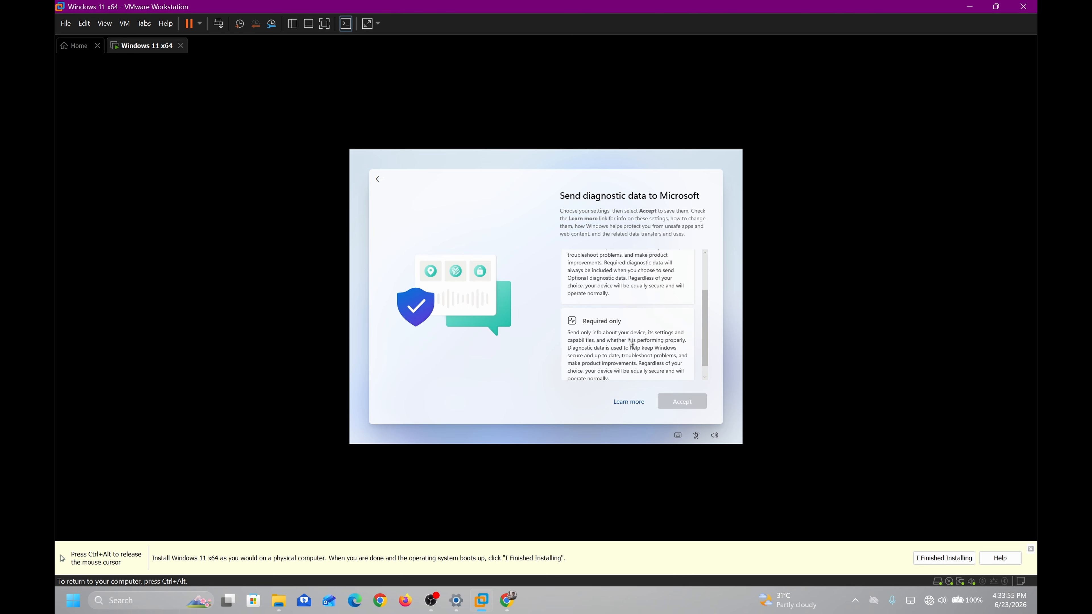
scroll(627, 346, up, 3)
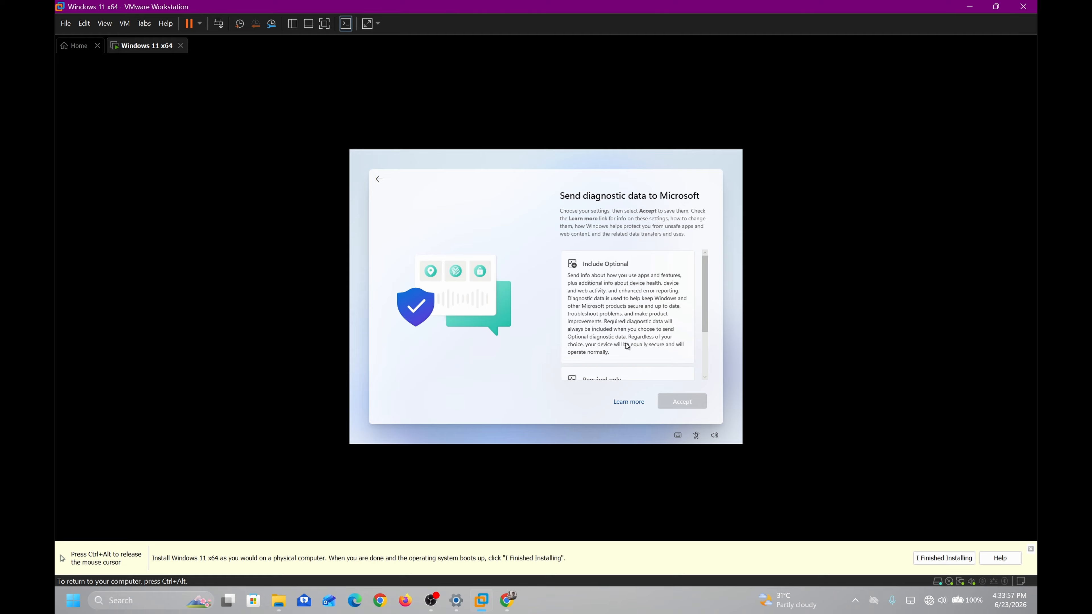
click(627, 346)
scroll(627, 340, down, 3)
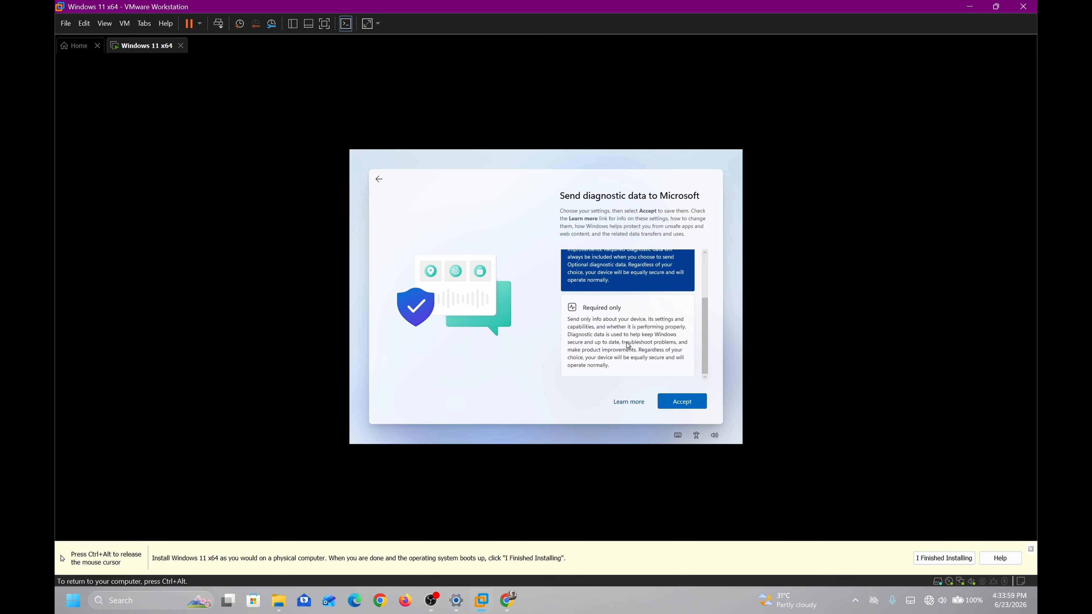
click(624, 344)
click(679, 401)
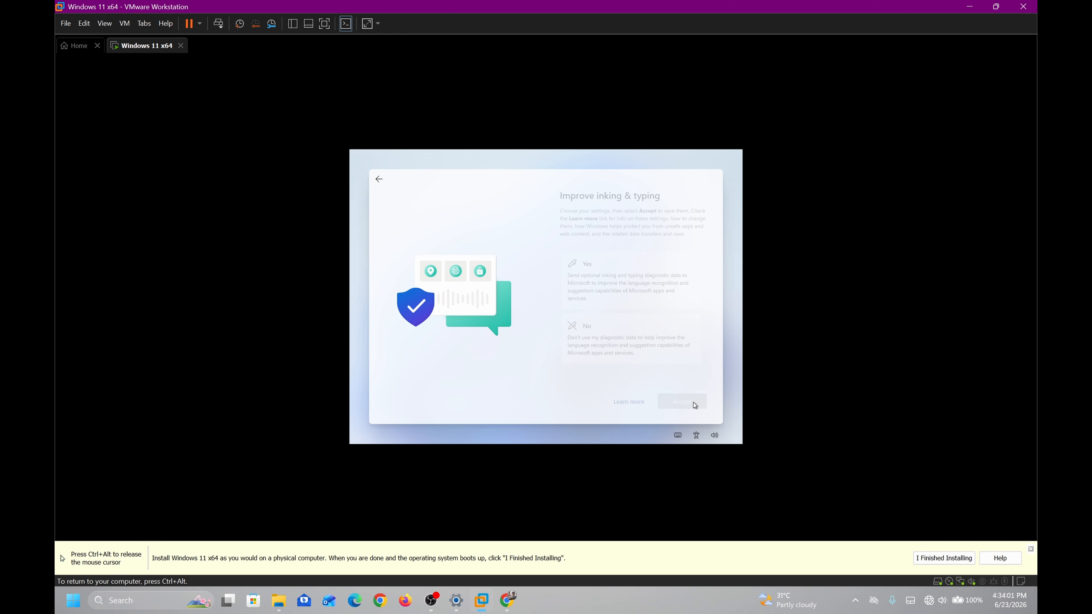
Decline inking and typing data sharing and tailored experiences
click(635, 330)
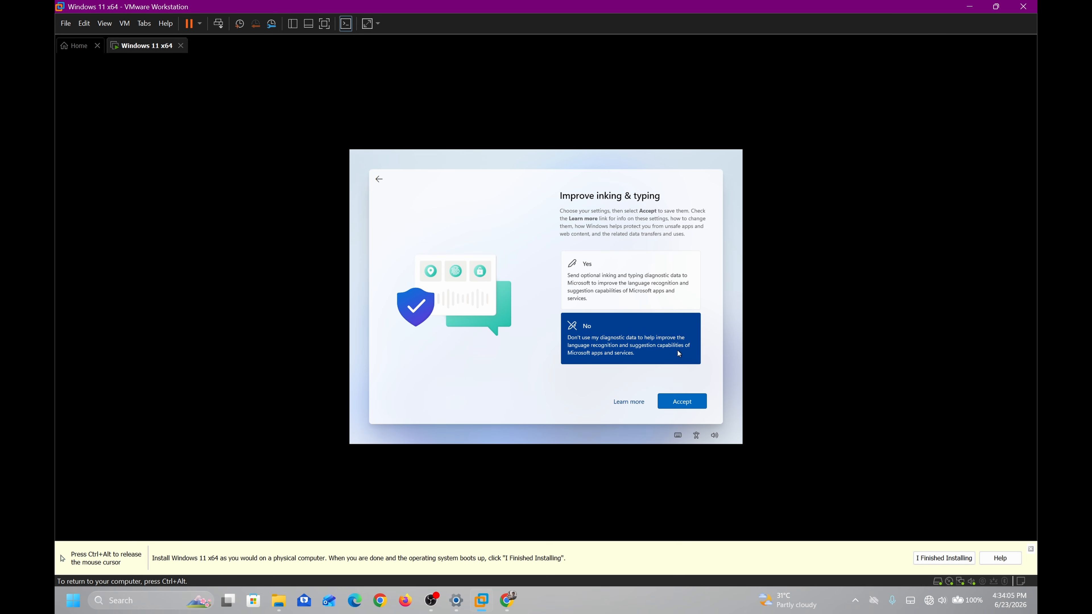
click(681, 401)
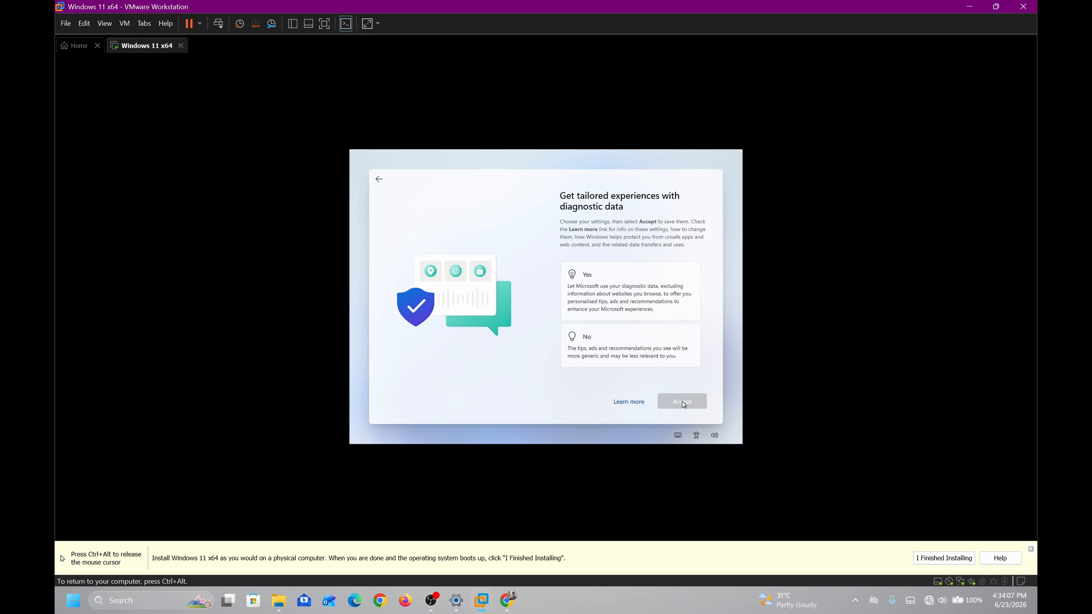
click(634, 360)
click(688, 402)
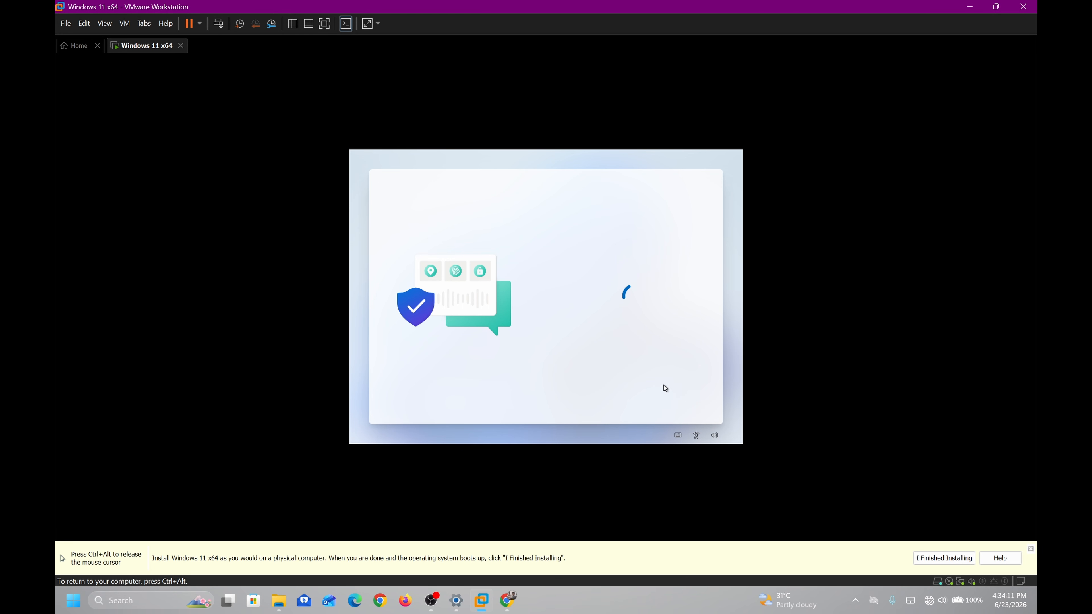
Close the yellow install hint bar and switch the Windows 11 VM to full-screen mode
key(ctrl+alt)
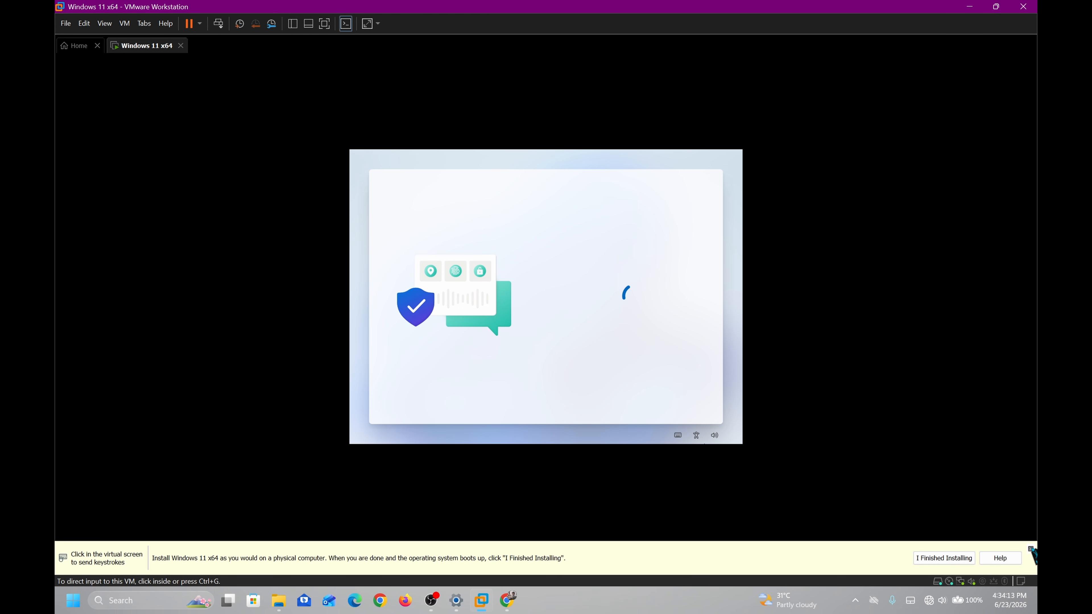
click(1030, 549)
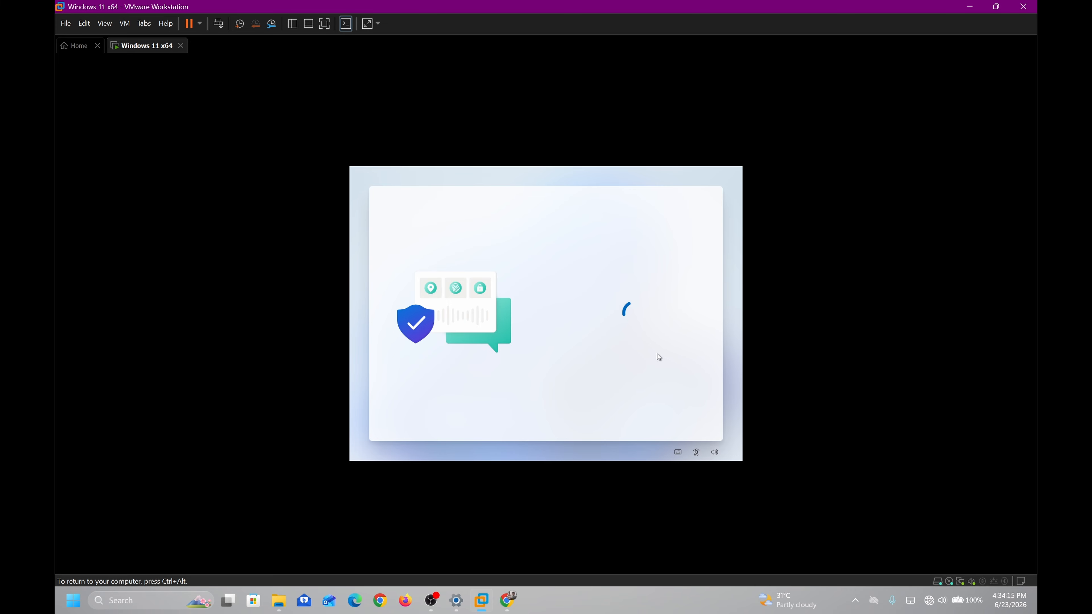
click(324, 24)
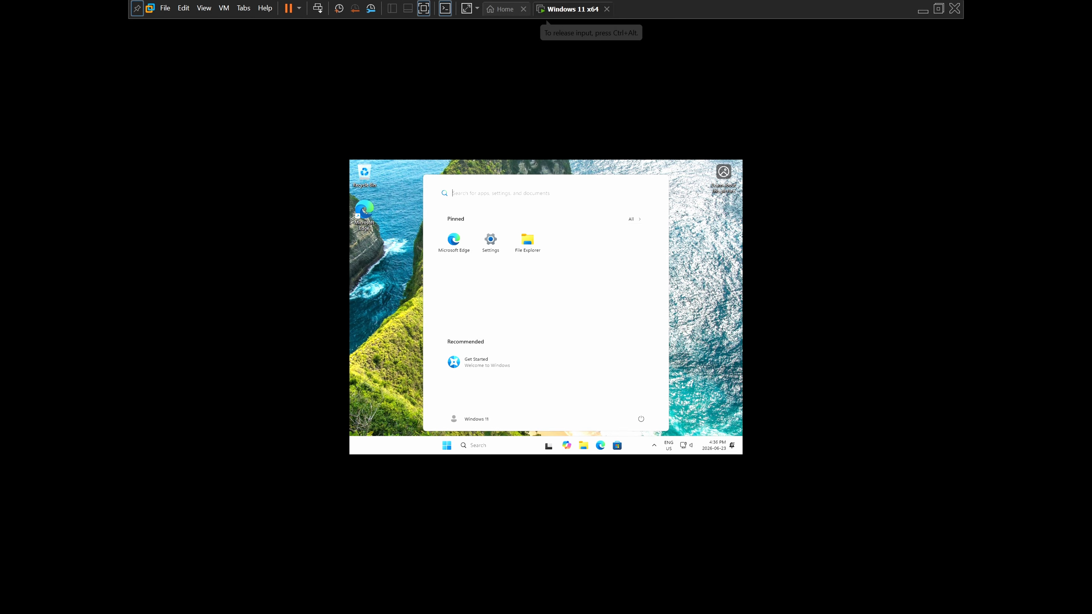
Open Windows Settings in the VM and go to Windows Update, which lists five available updates
click(494, 247)
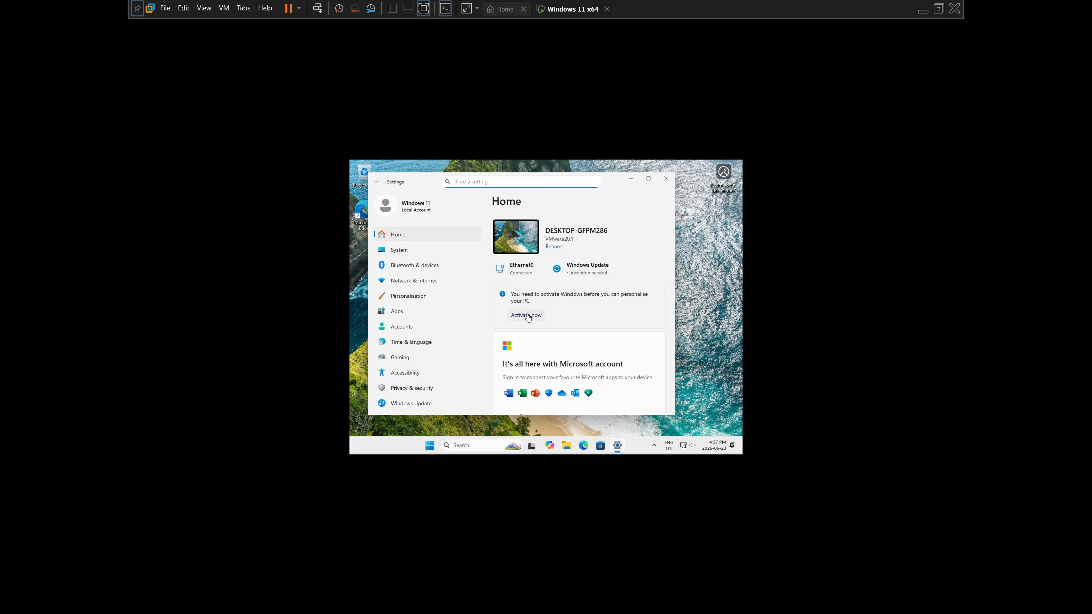
click(587, 276)
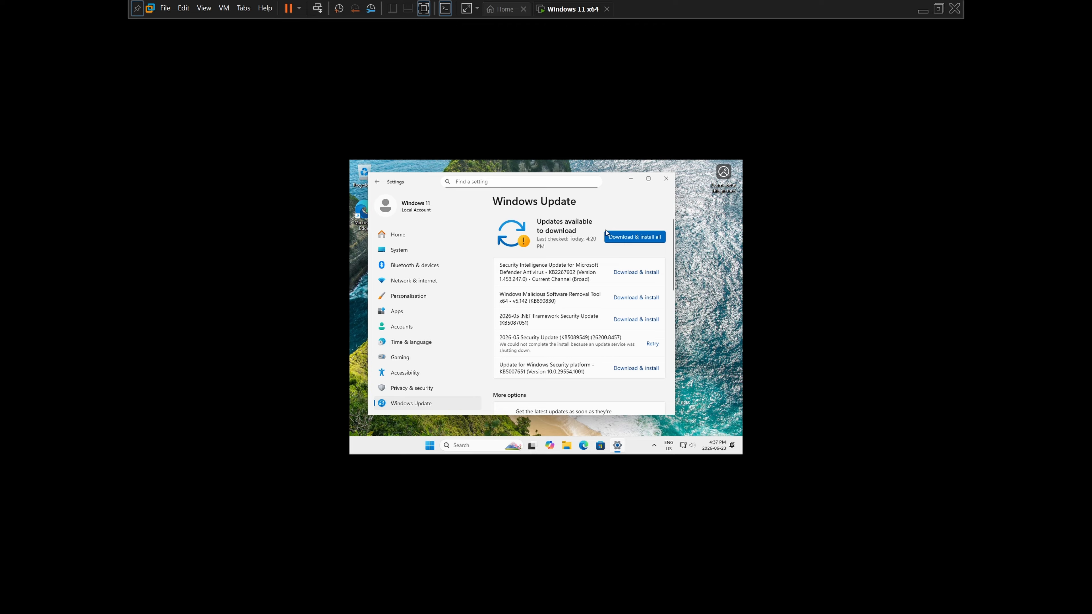
Start Download & install all for the updates, then minimize Settings to reveal the VM desktop
click(658, 240)
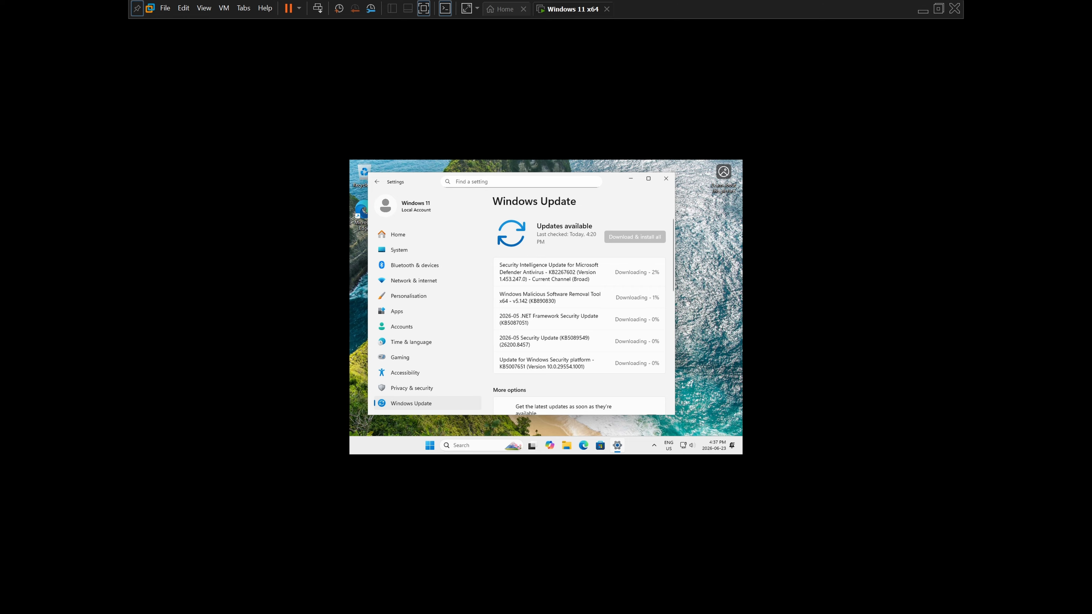
click(648, 178)
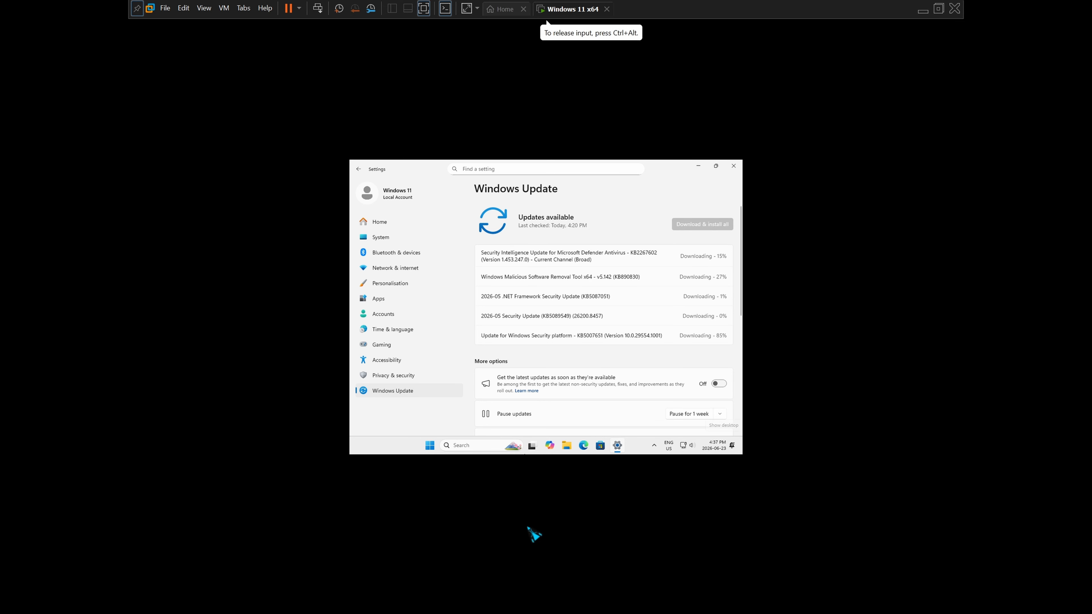
mouse_move(531, 446)
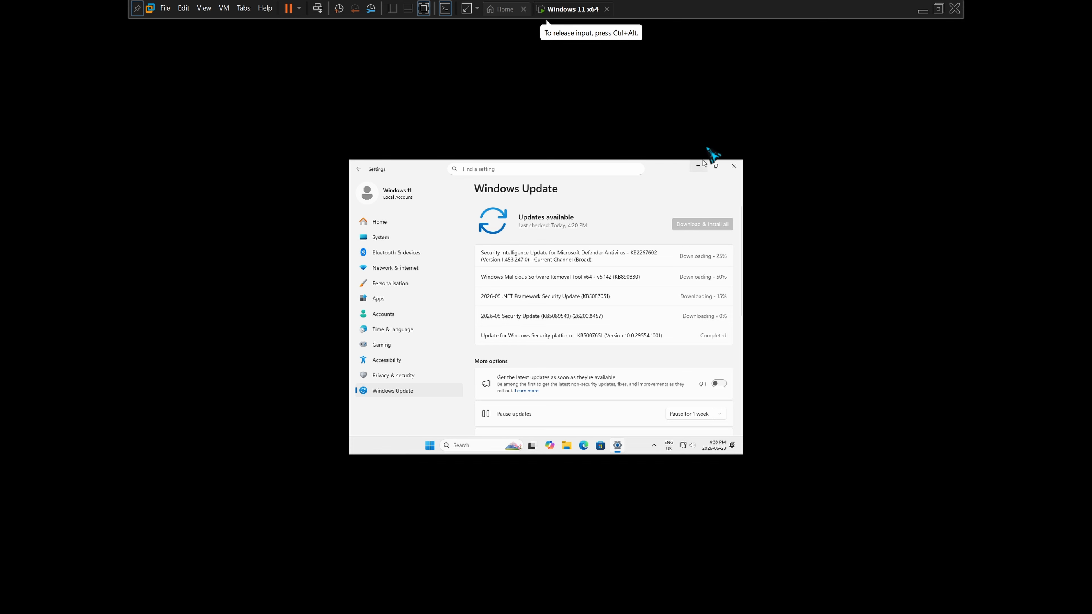
click(699, 169)
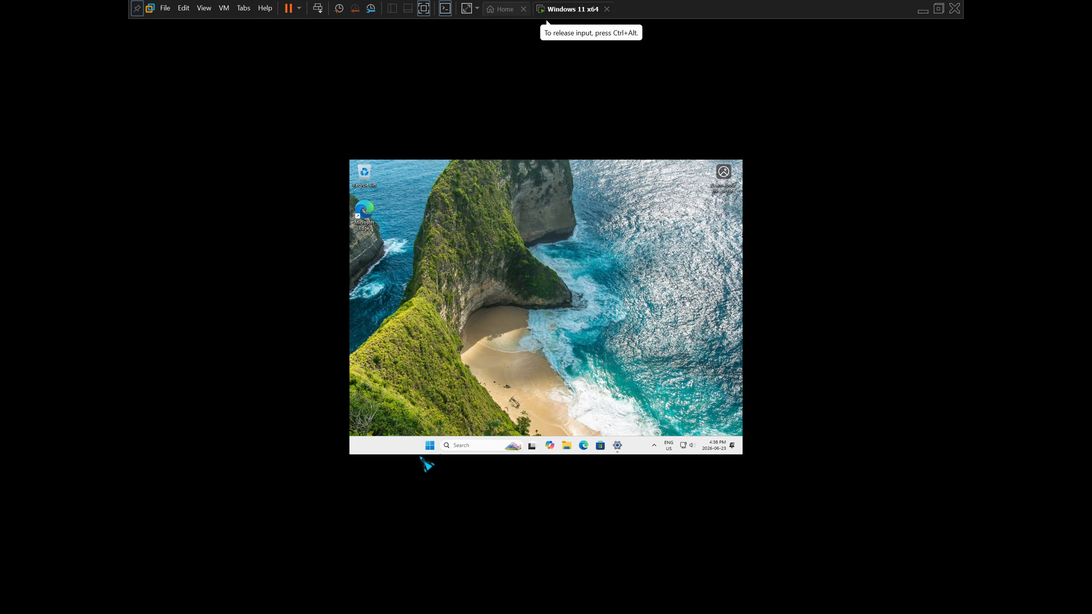
Check memory usage on Task Manager's Performance tab, then close Task Manager
click(429, 445)
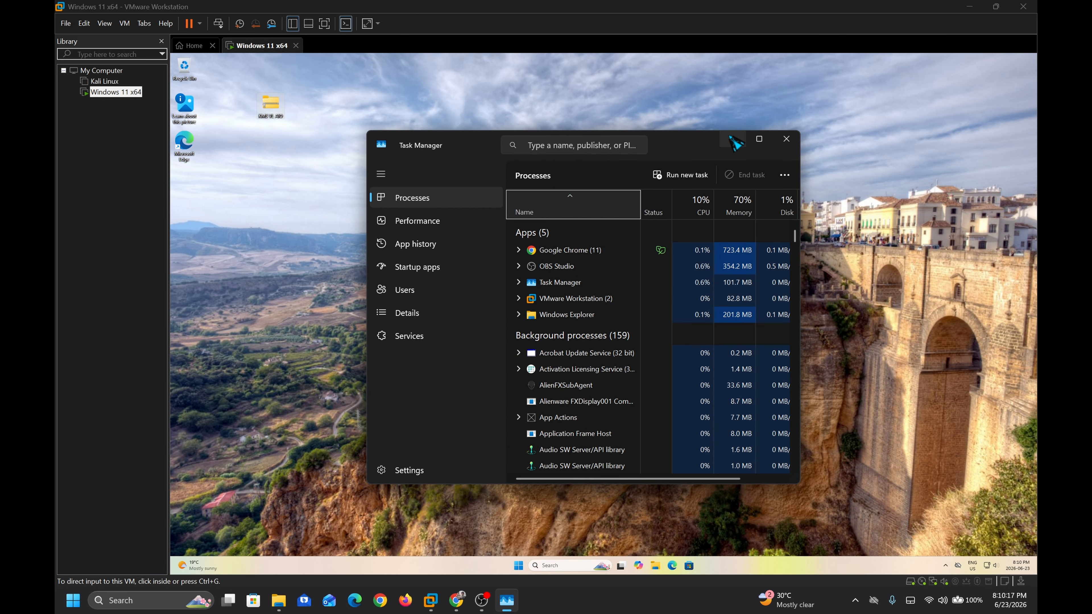
click(465, 222)
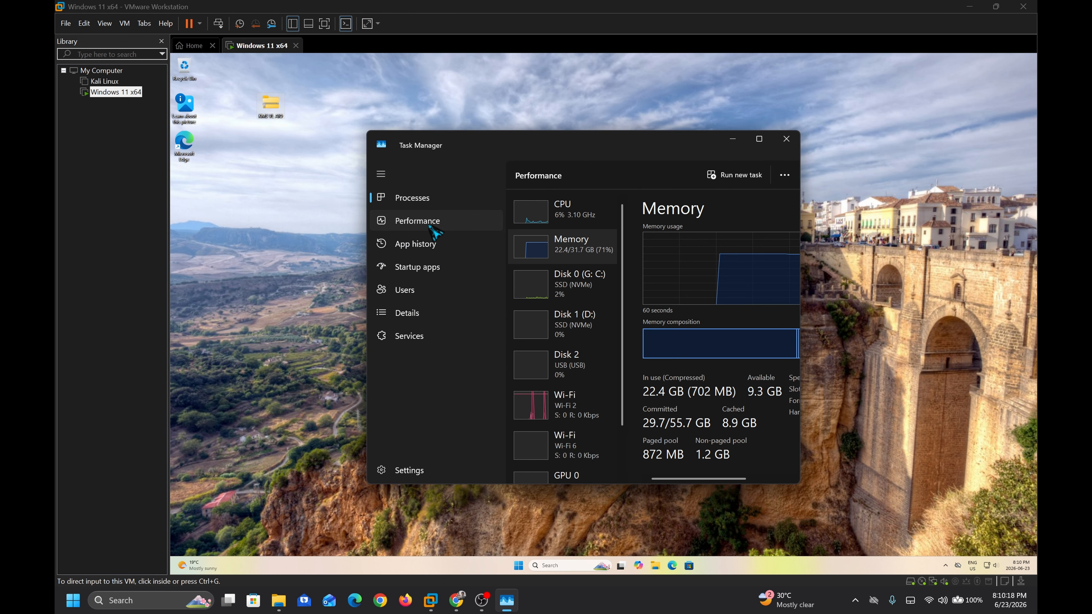
click(798, 145)
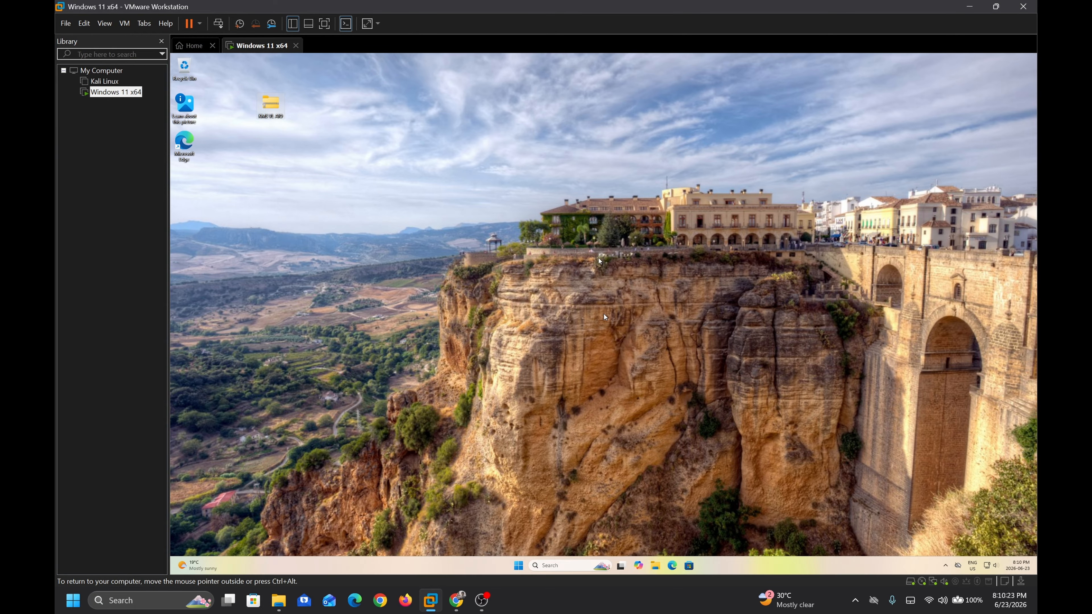
Switch the VM to full screen and enlarge the desktop icons with Ctrl+scroll
click(324, 24)
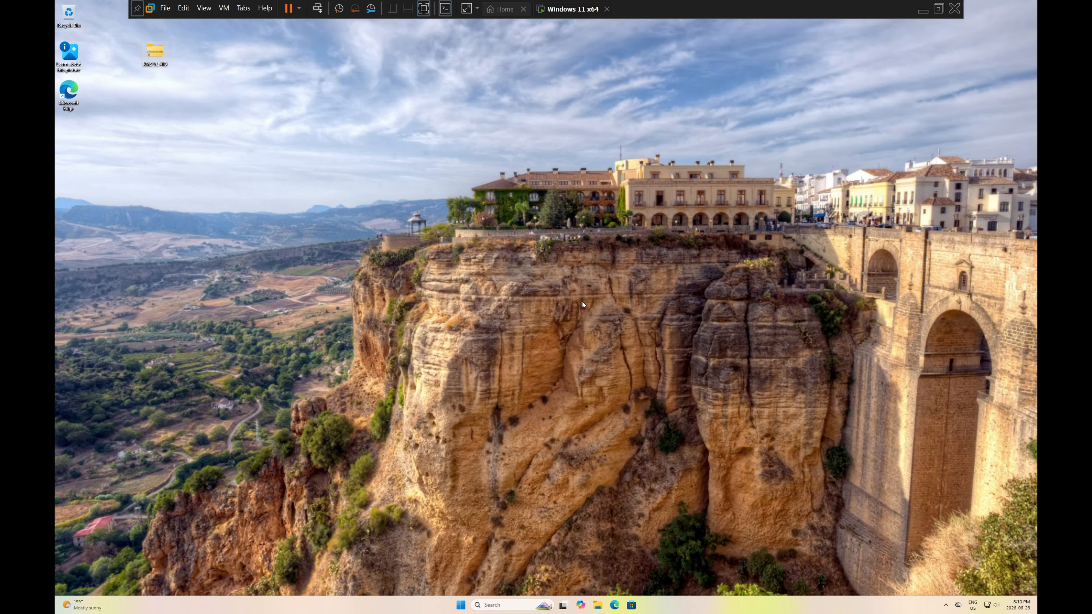
click(231, 231)
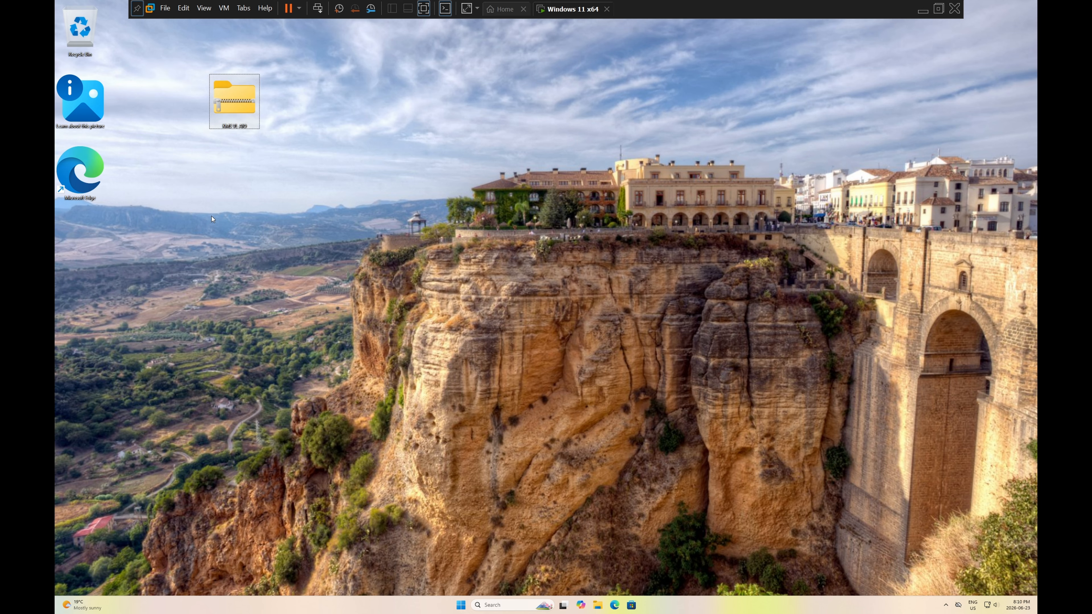
scroll(211, 216, up, 2)
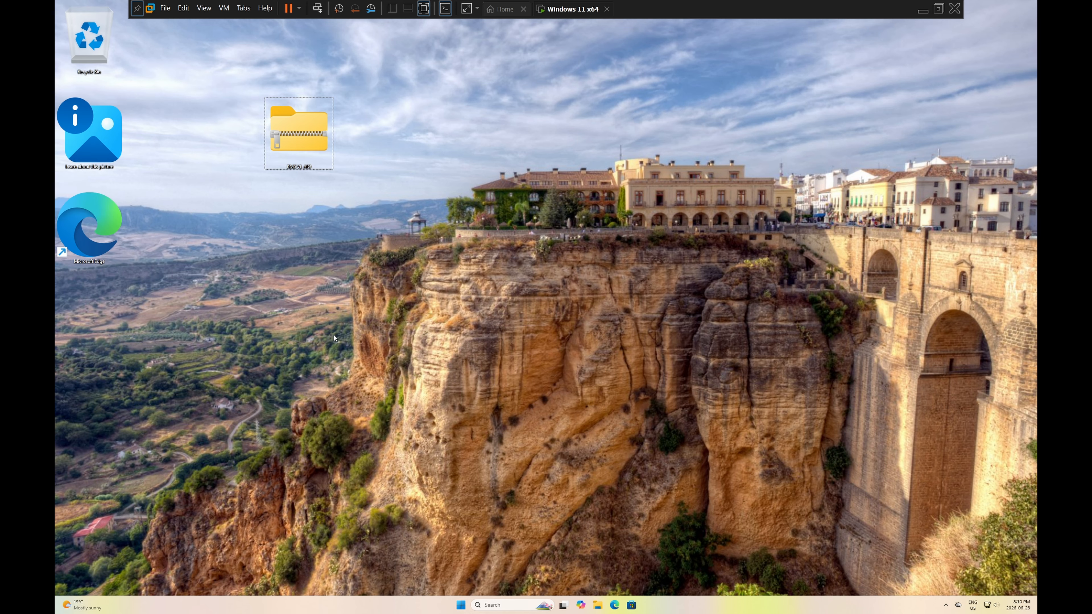